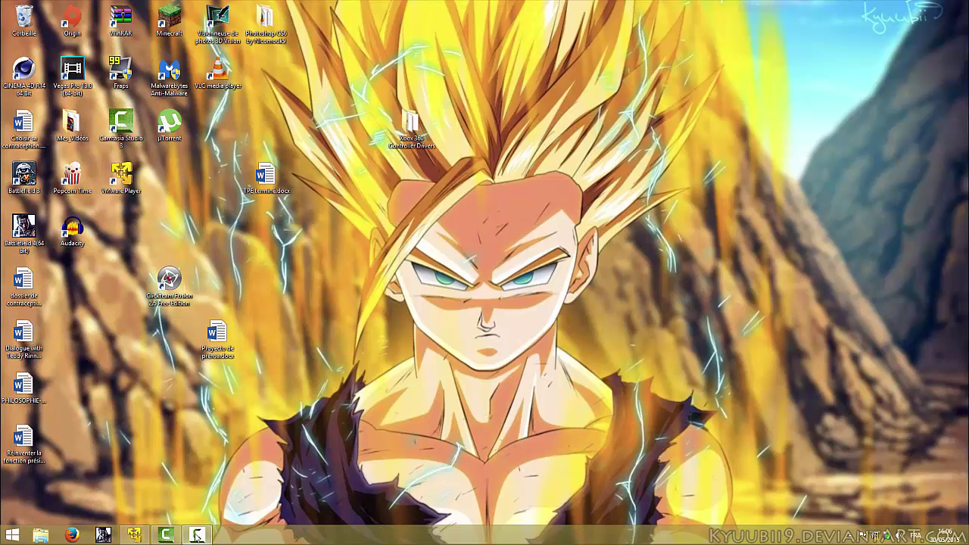
# - Switch to the Ubuntu virtual machine in VMware Player and maximize its Firefox window
pyautogui.moveTo(197, 535)
pyautogui.click(134, 535)
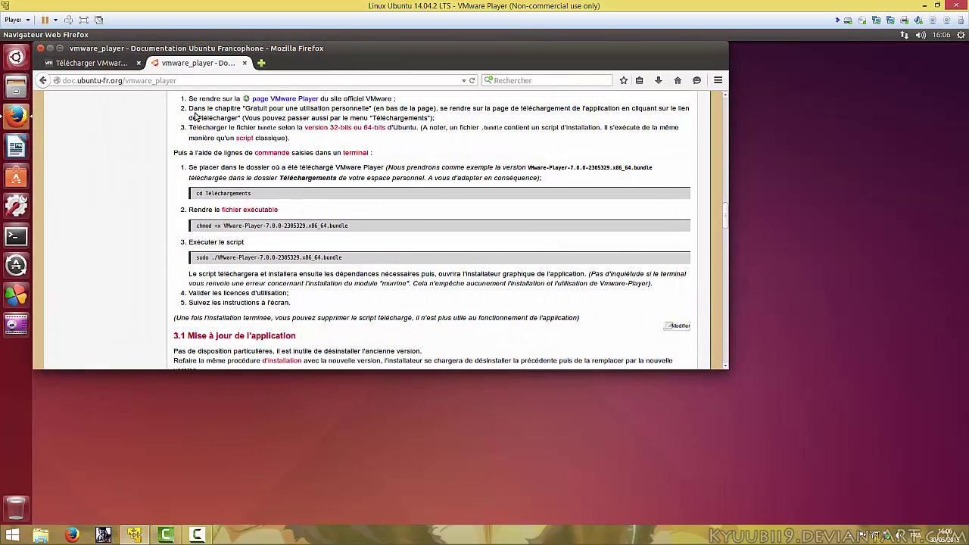
pyautogui.click(60, 47)
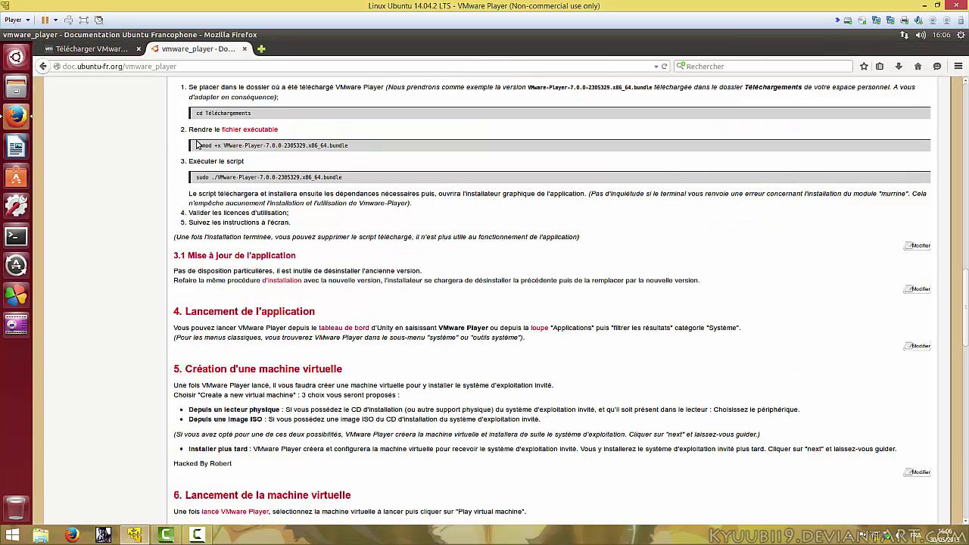
# - Review the VMware Player installation documentation, the VMware Player for Linux 64-bit download page and the browser's recent downloads
pyautogui.scroll(5, 154, 340)
pyautogui.scroll(2, 68, 102)
pyautogui.hotkey('ctrl', 'Tab')
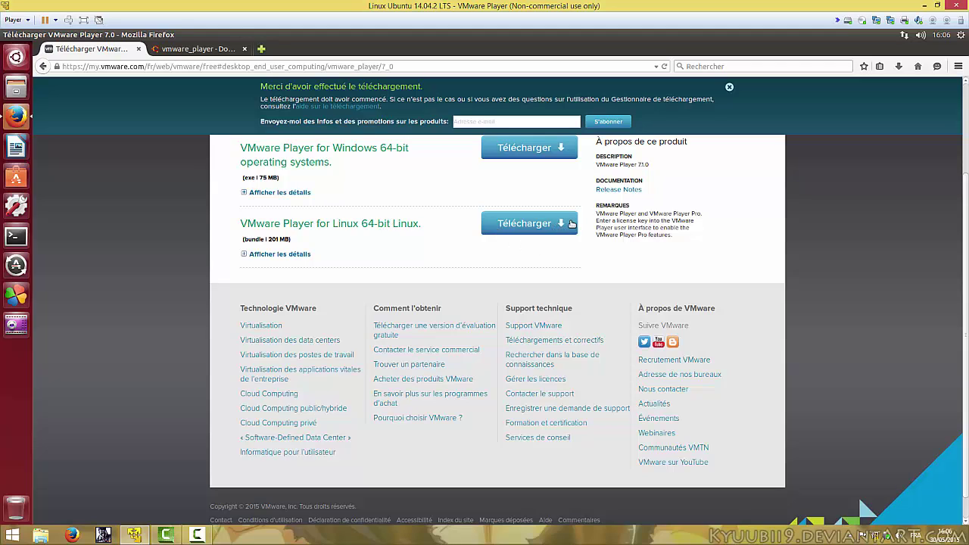
pyautogui.click(896, 70)
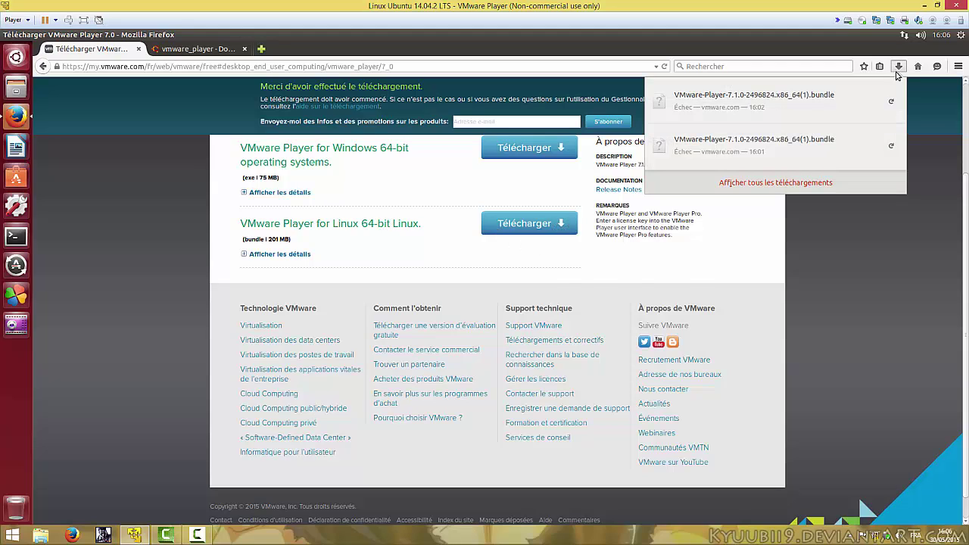
pyautogui.click(843, 263)
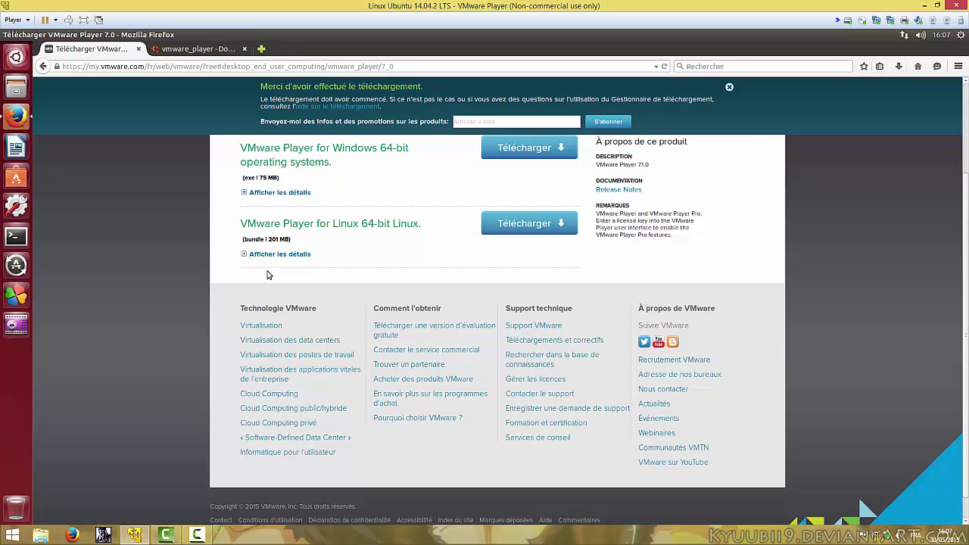
pyautogui.click(899, 67)
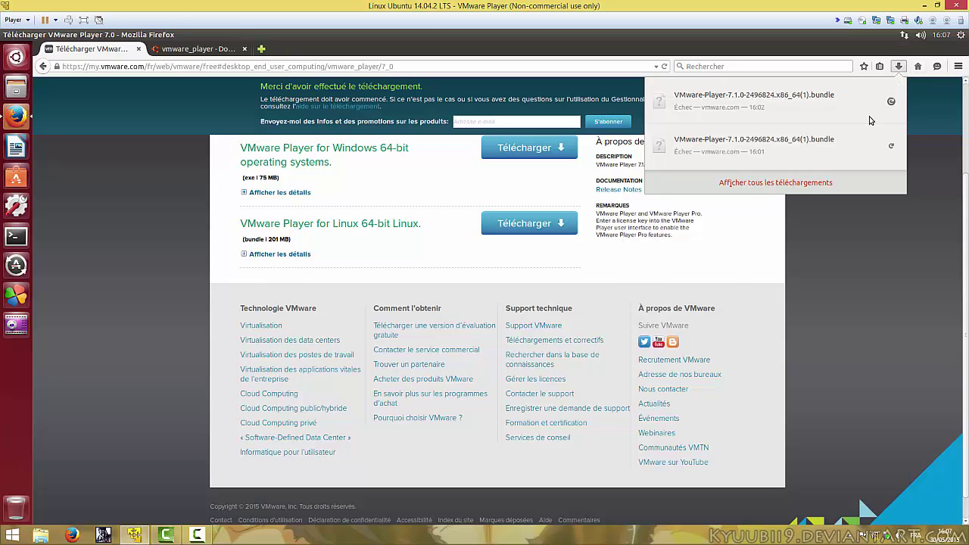
pyautogui.click(891, 101)
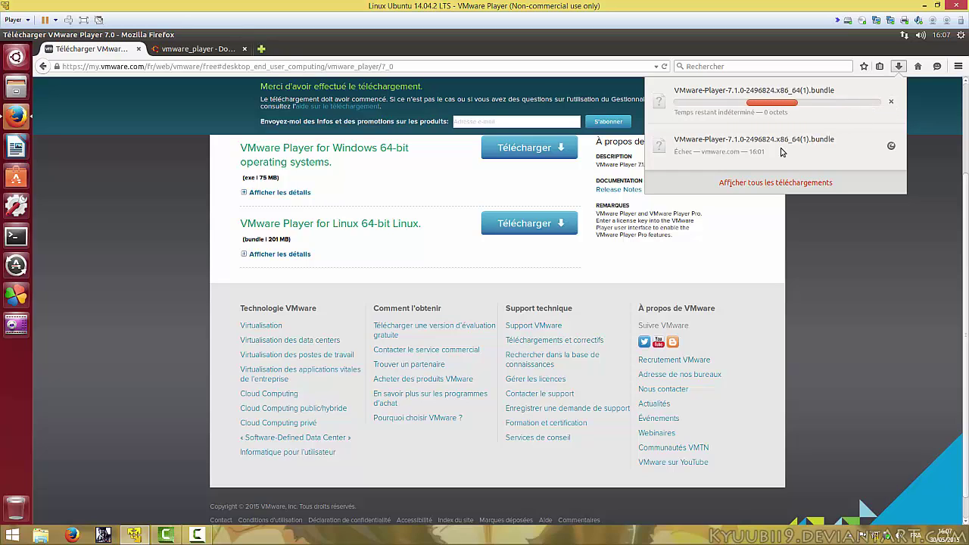
pyautogui.click(891, 101)
pyautogui.moveTo(650, 213); pyautogui.dragTo(601, 221)
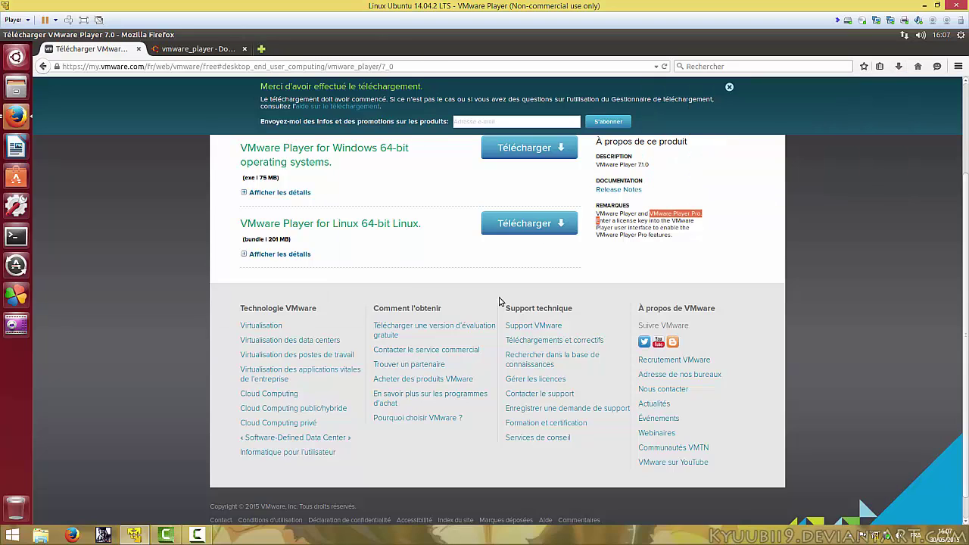
pyautogui.click(435, 327)
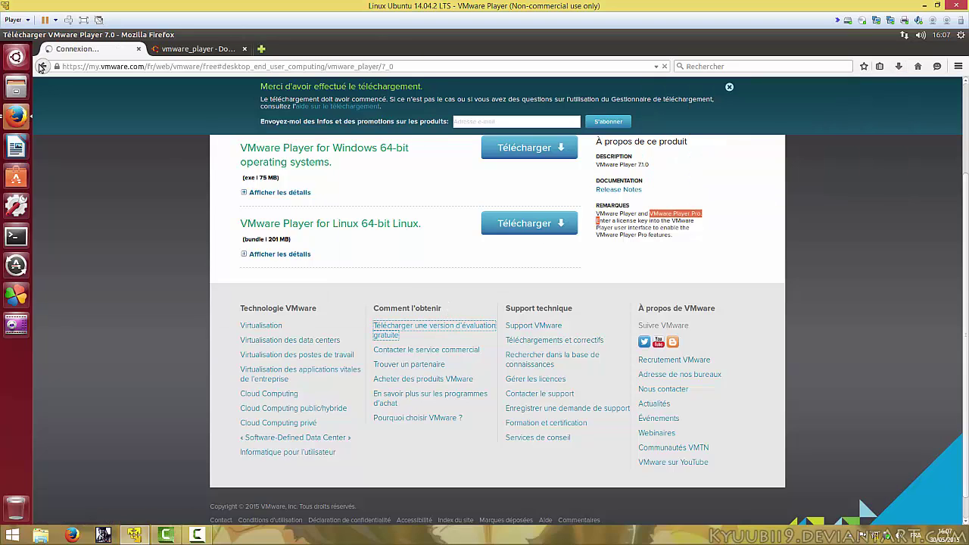
pyautogui.click(389, 269)
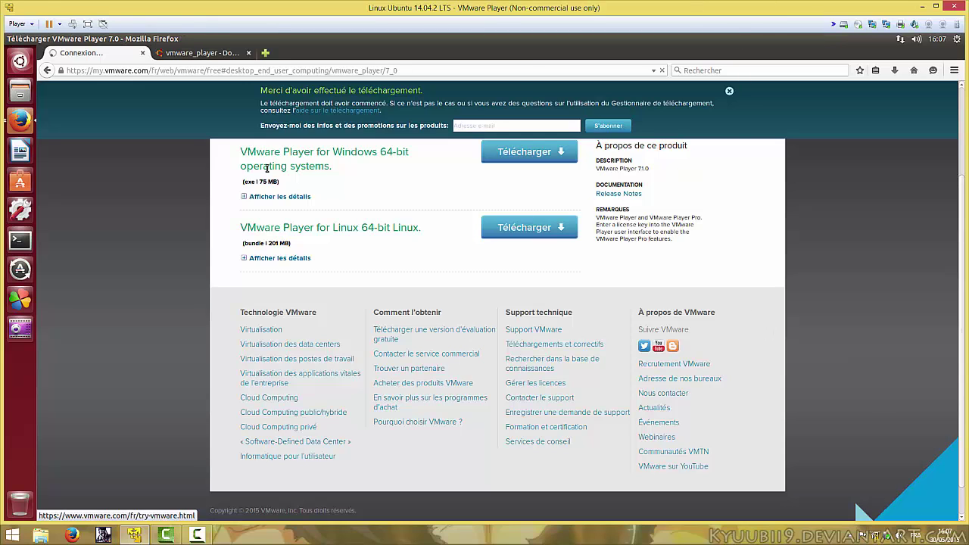
# - Clear the Firefox and Bibliothèque windows off the Ubuntu desktop and place the WINBLUE ISO file beside the TUTO file
pyautogui.click(19, 38)
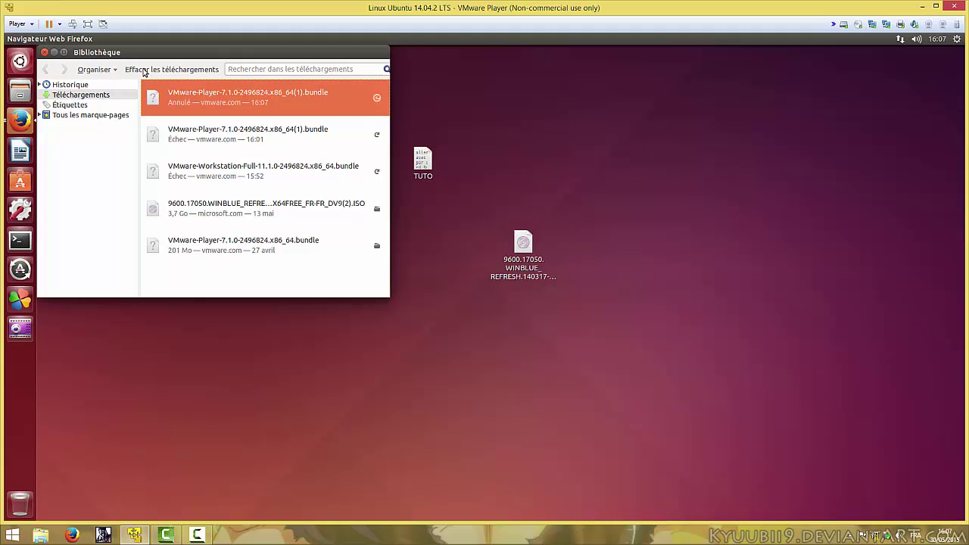
pyautogui.moveTo(90, 53); pyautogui.dragTo(545, 114)
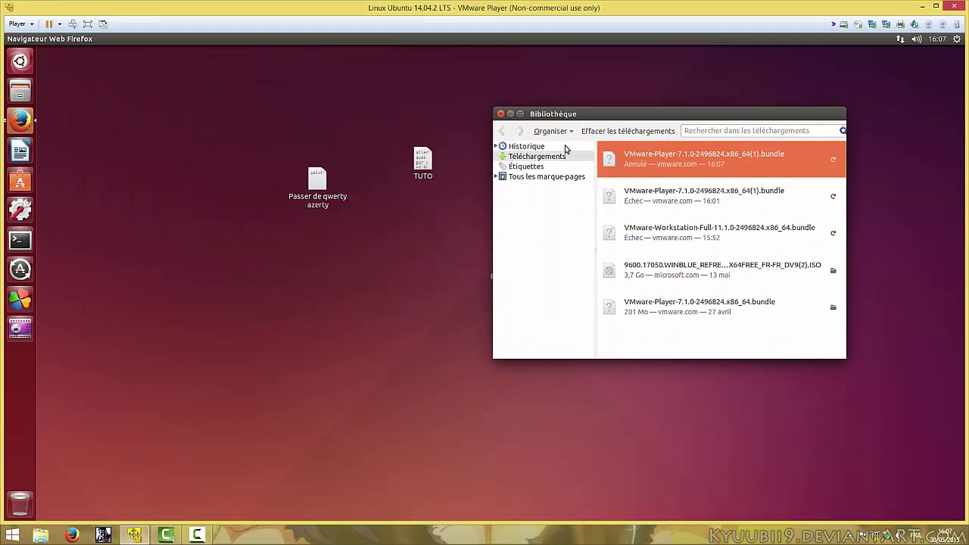
pyautogui.click(393, 218)
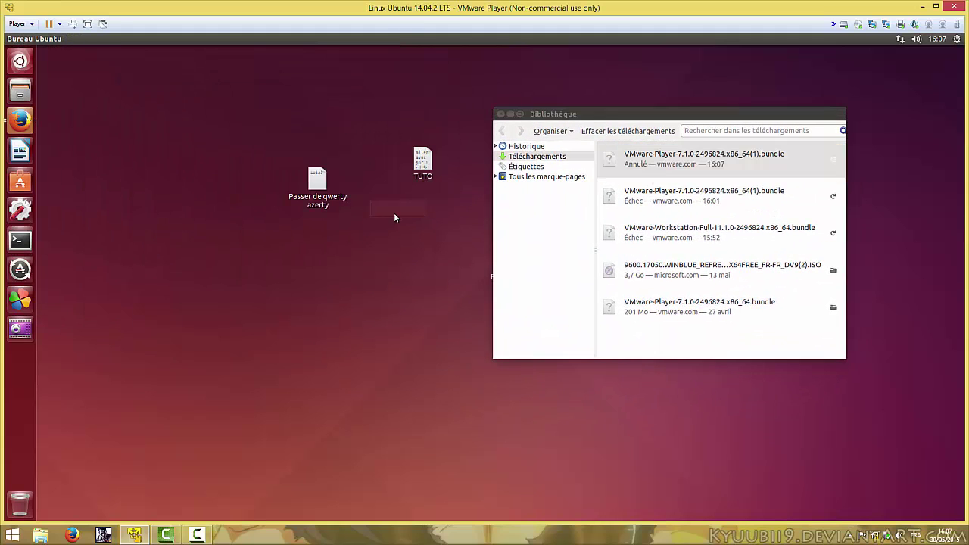
pyautogui.click(658, 162)
pyautogui.click(605, 261)
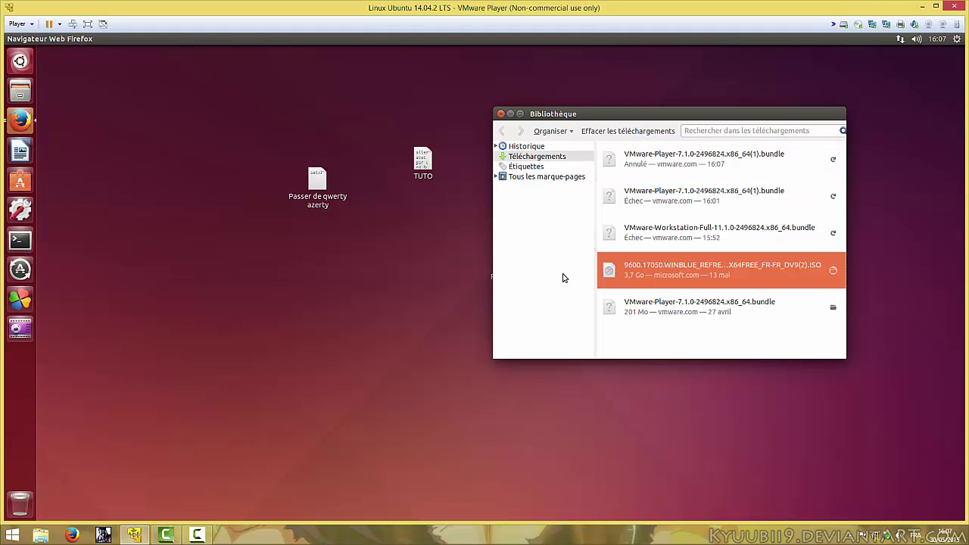
pyautogui.click(500, 115)
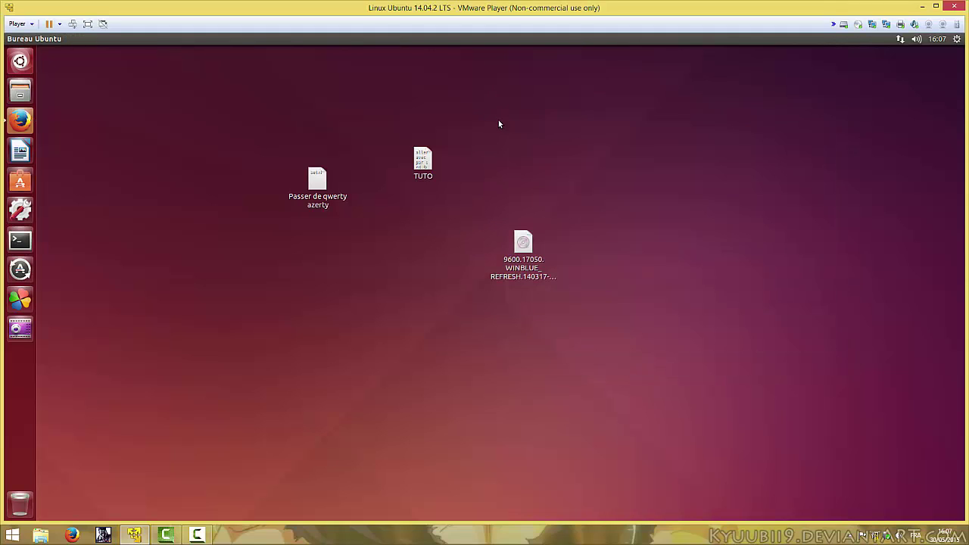
pyautogui.moveTo(523, 241); pyautogui.dragTo(516, 161)
pyautogui.click(484, 165)
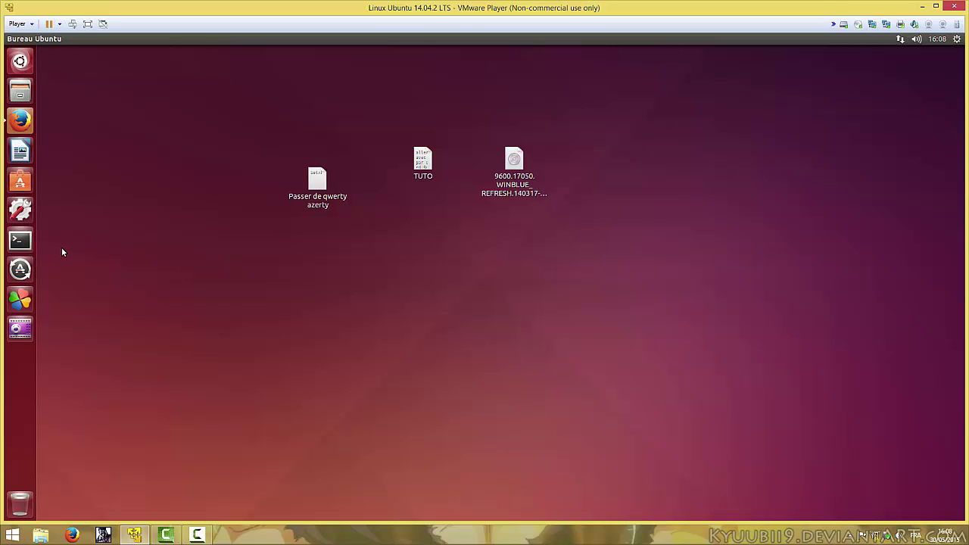
# - Open a terminal and change to the Bureau directory with cd Bureau
pyautogui.click(20, 241)
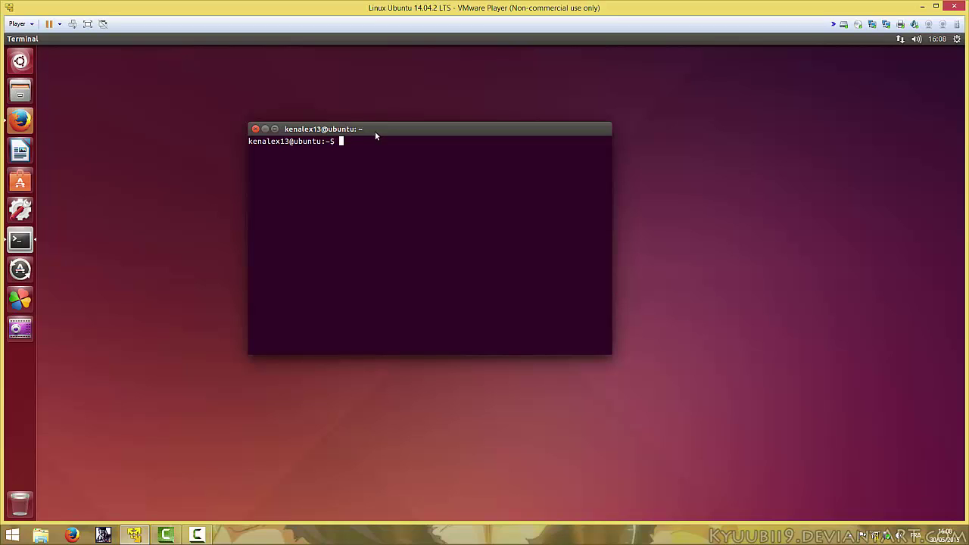
pyautogui.write('cd bureau')
pyautogui.press('Return')
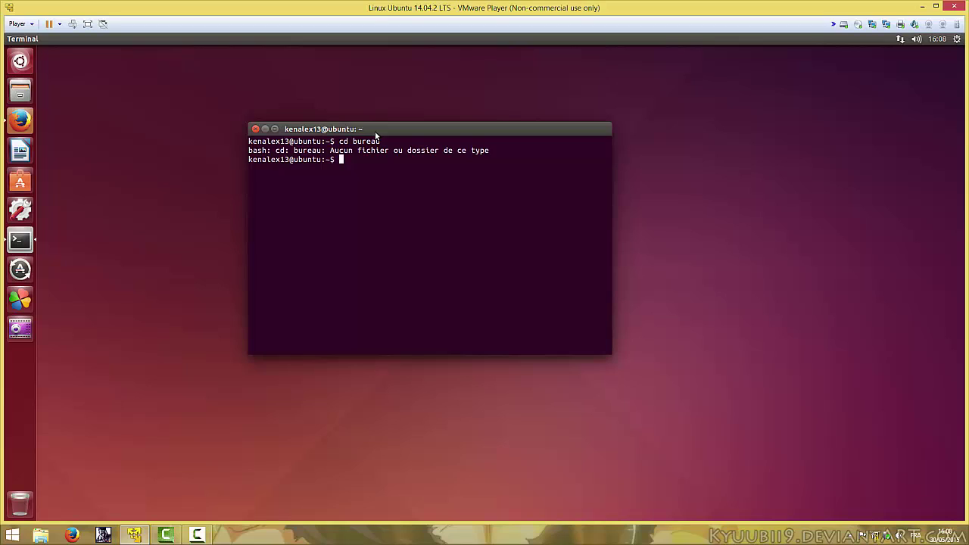
pyautogui.write('vd Bureau')
pyautogui.press('Return')
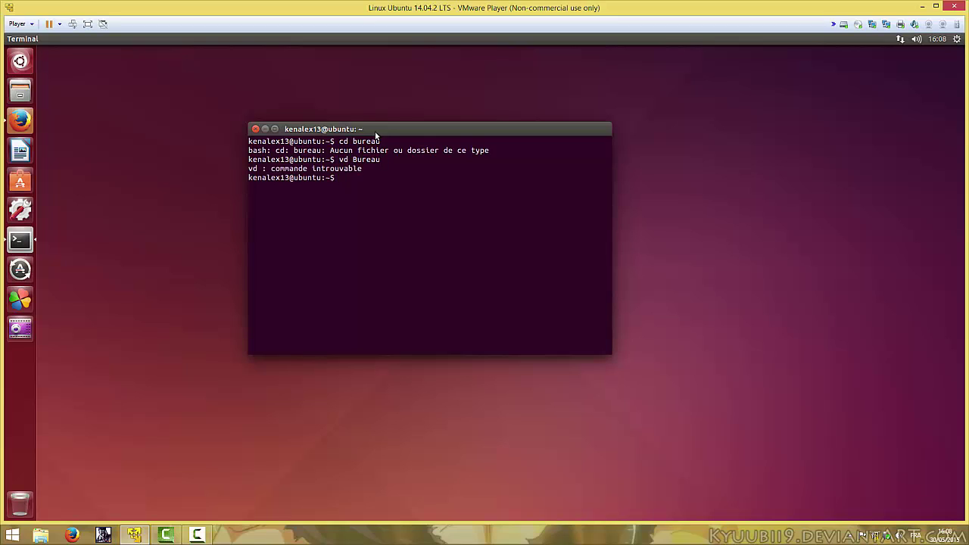
pyautogui.write('cd Bureau')
pyautogui.press('Return')
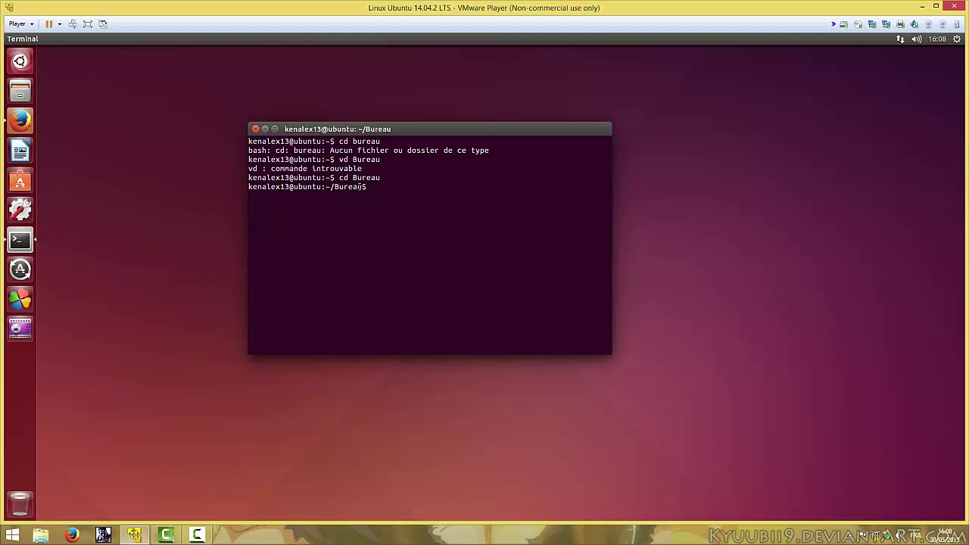
# - Begin a chmod +x command in the terminal and check its syntax in the installation section of the Ubuntu vmware_player documentation
pyautogui.write('mod +x')
pyautogui.hotkey('alt', 'Tab')
pyautogui.hotkey('ctrl', 'Tab')
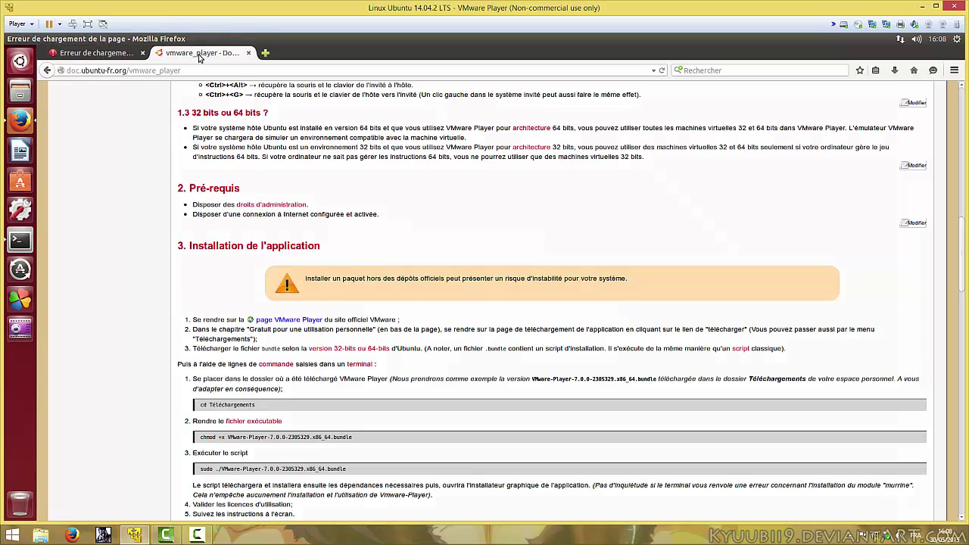
pyautogui.scroll(-2, 318, 420)
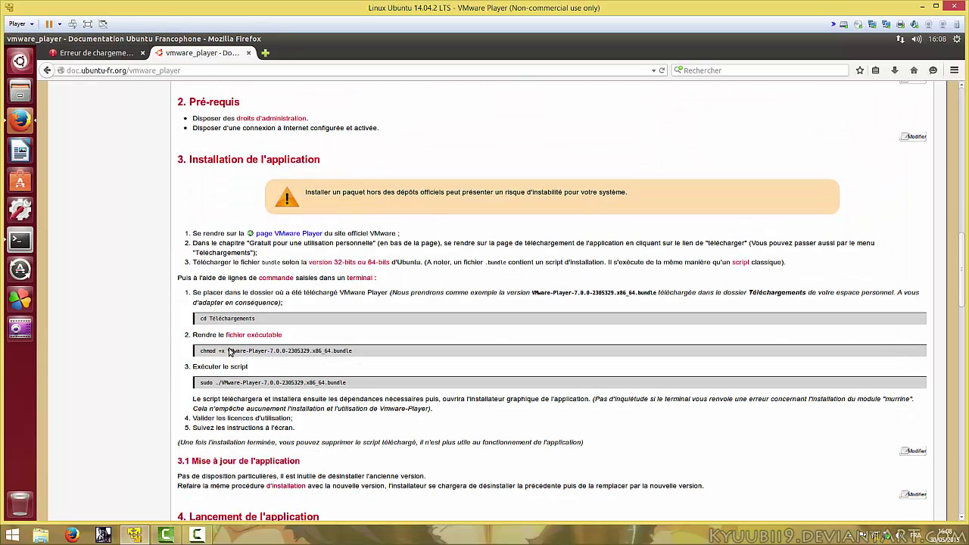
pyautogui.moveTo(227, 350); pyautogui.dragTo(356, 354)
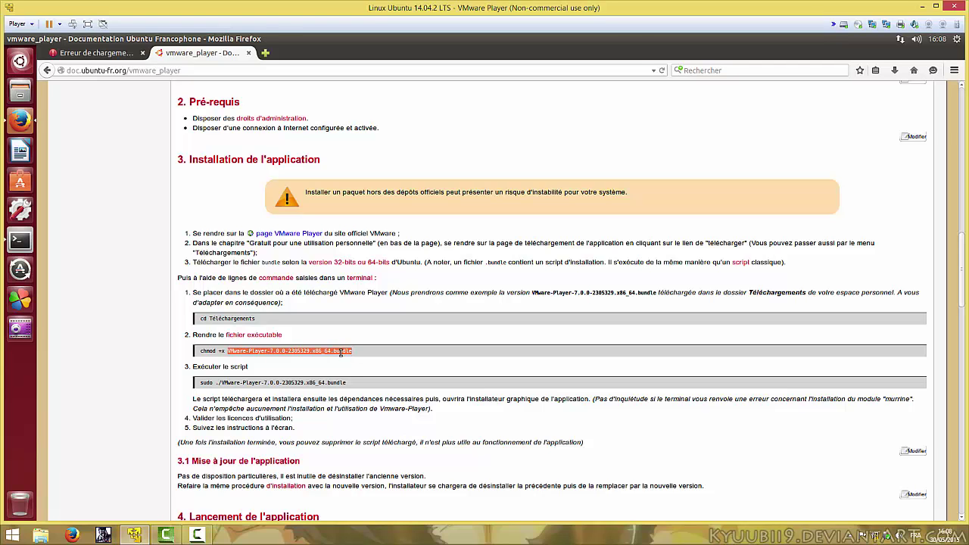
pyautogui.scroll(-1, 342, 360)
pyautogui.click(319, 363)
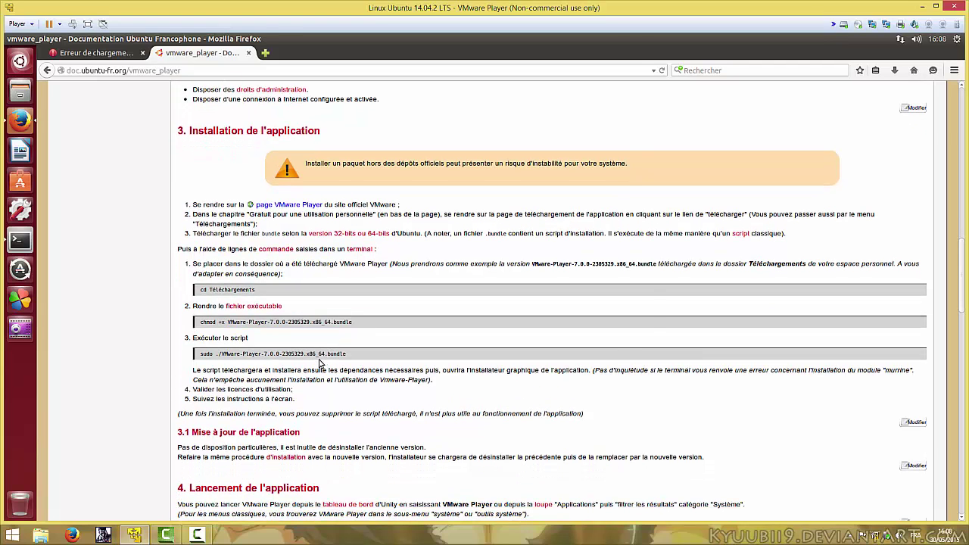
pyautogui.hotkey('alt', 'Tab')
pyautogui.hotkey('alt', 'Tab')
pyautogui.hotkey('alt', 'Tab')
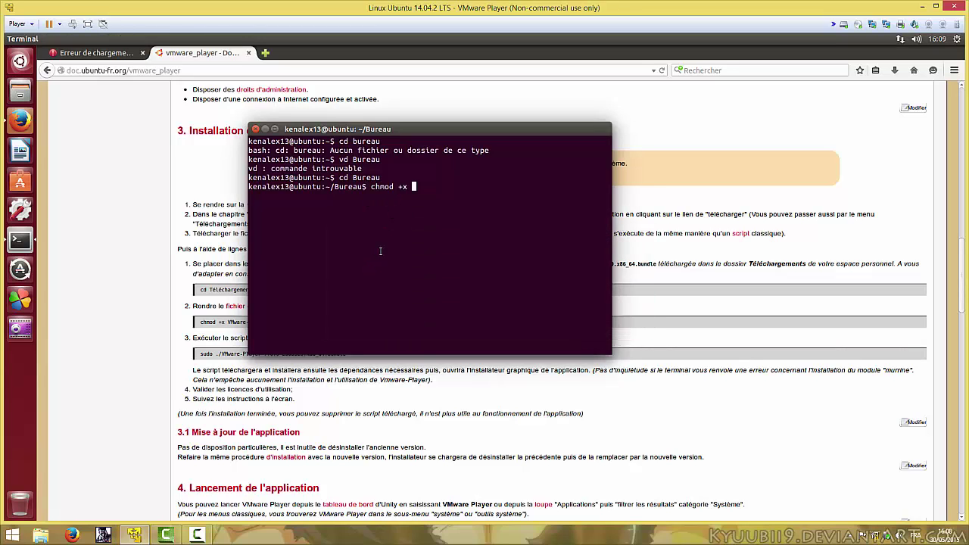
pyautogui.hotkey('alt', 'Tab')
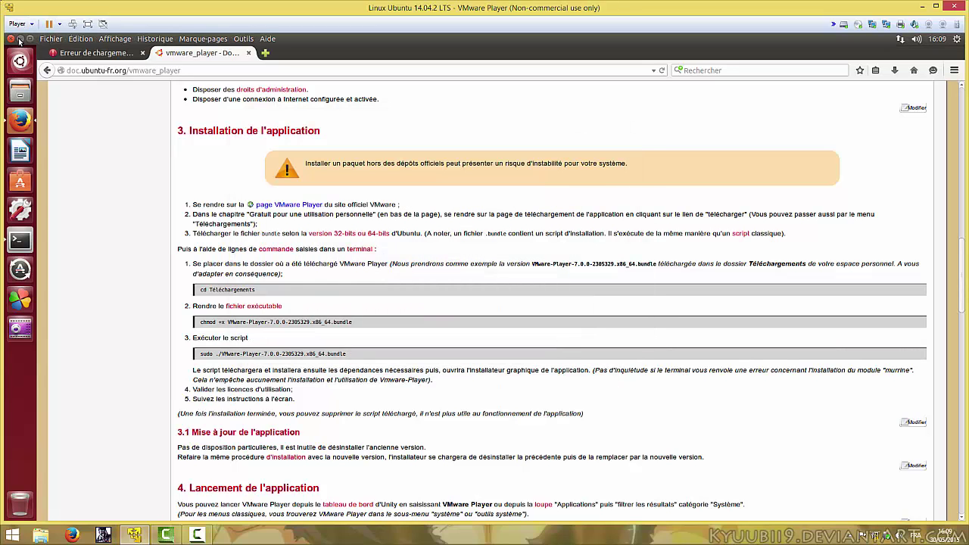
# - Minimize the open windows and copy the WINBLUE ISO's file name without its extension, leaving the file's name as it is
pyautogui.click(23, 39)
pyautogui.click(265, 129)
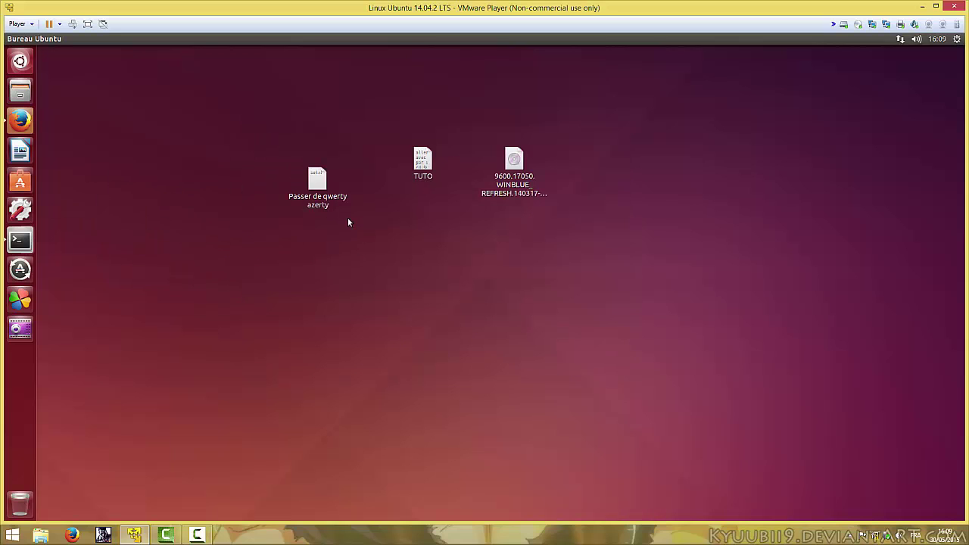
pyautogui.rightClick(512, 173)
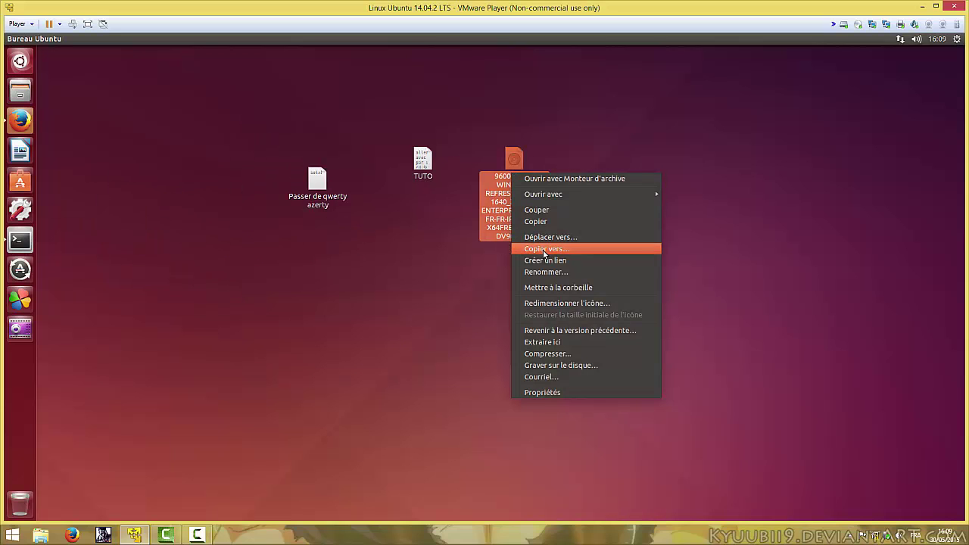
pyautogui.click(545, 272)
pyautogui.rightClick(510, 200)
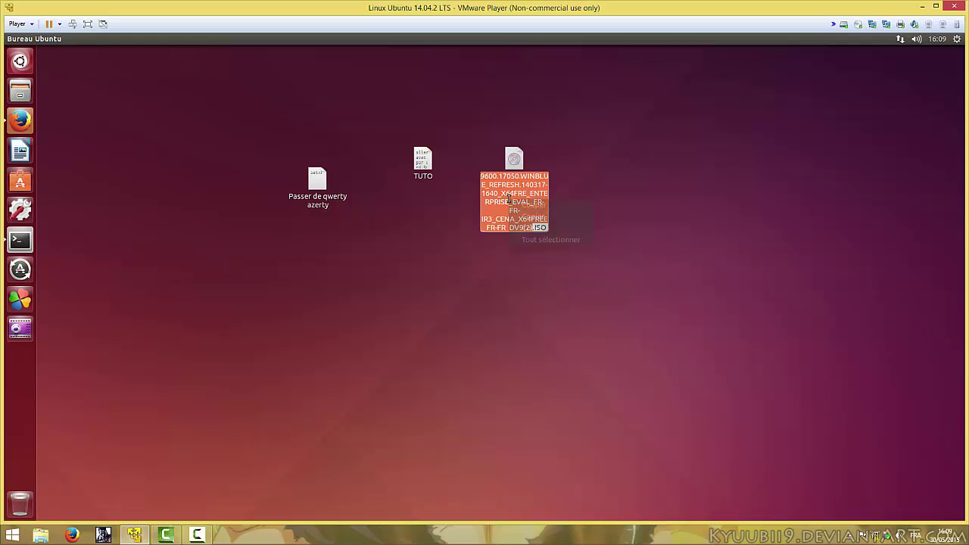
pyautogui.click(524, 218)
pyautogui.click(417, 206)
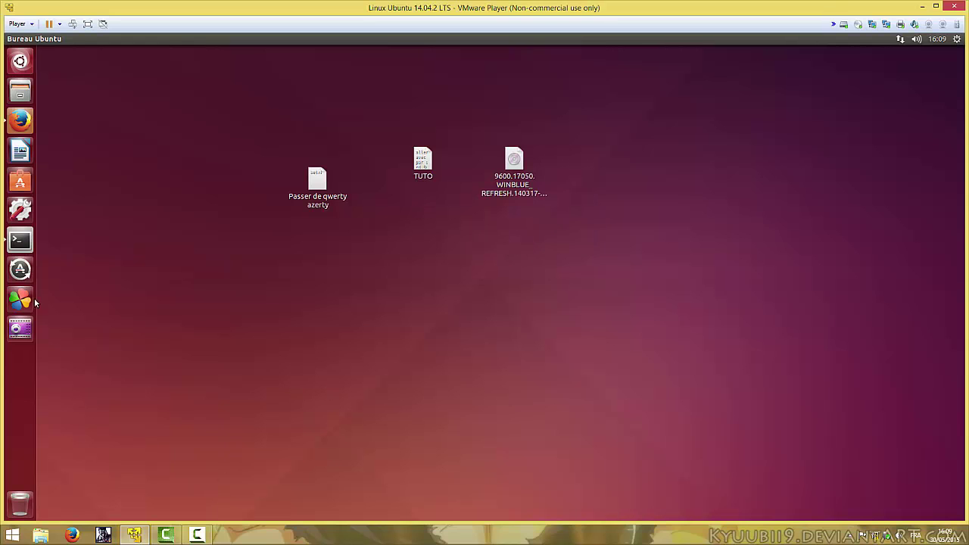
# - Complete the chmod +x command in the terminal with the copied ISO file name and run it
pyautogui.click(20, 241)
pyautogui.rightClick(412, 190)
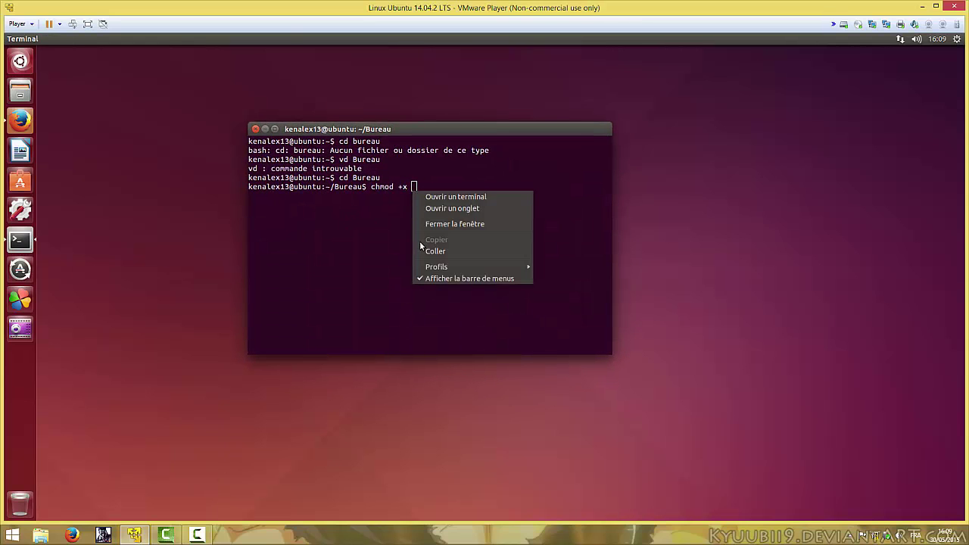
pyautogui.click(423, 249)
pyautogui.press('Return')
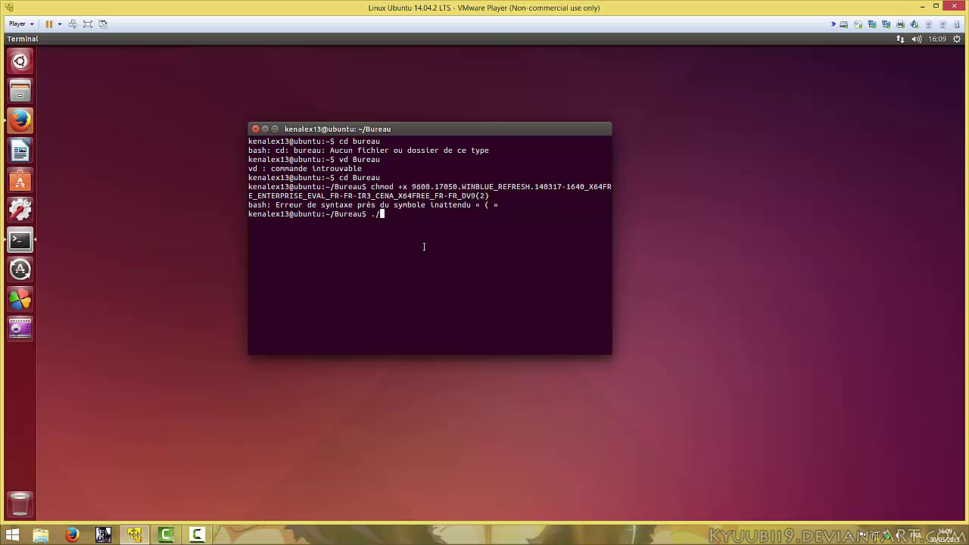
# - Enter sudo ./ followed by the copied WINBLUE ISO file name in the terminal, checking the command order against the vmware_player documentation
pyautogui.write('./sudo')
pyautogui.hotkey('alt', 'Tab')
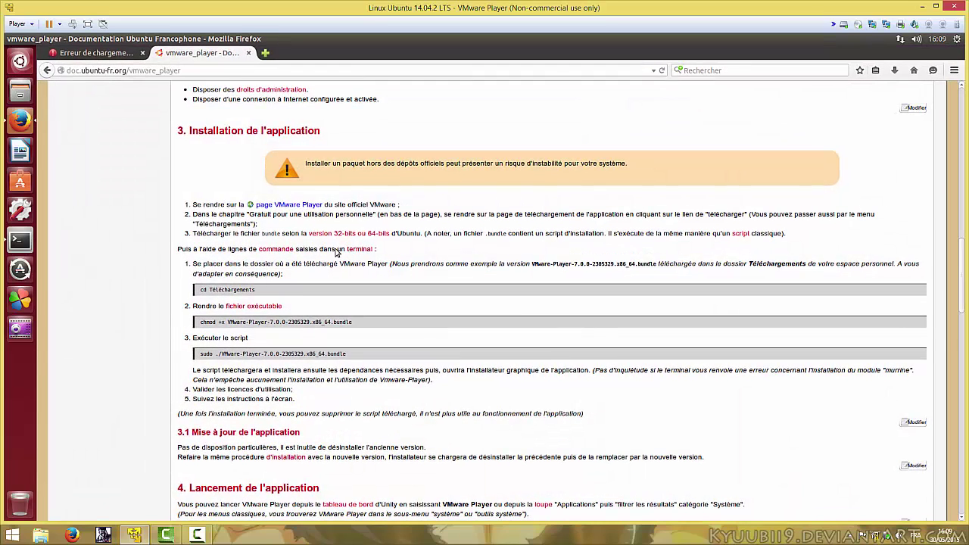
pyautogui.hotkey('alt', 'Tab')
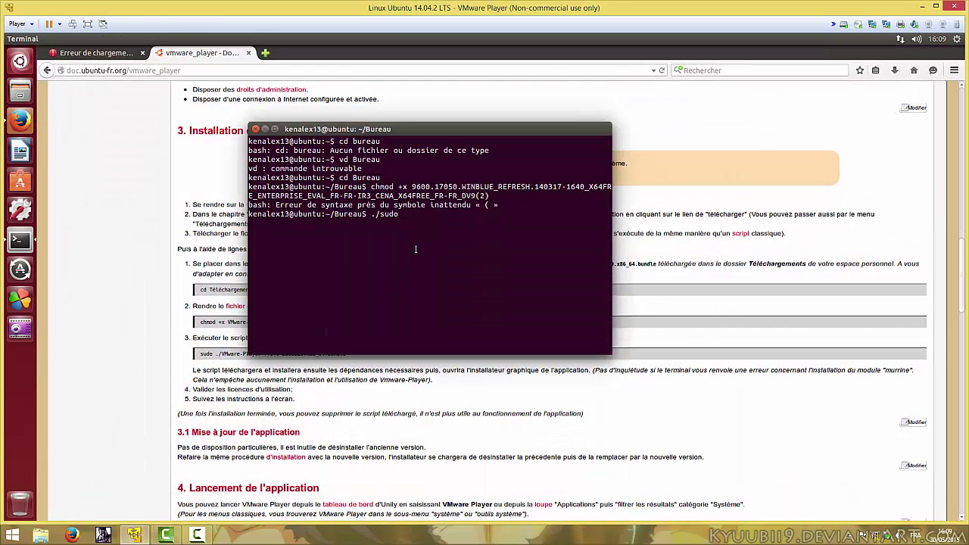
pyautogui.press('Home')
pyautogui.press('Delete')
pyautogui.press('Delete')
pyautogui.press('End')
pyautogui.write('./')
pyautogui.rightClick(438, 215)
pyautogui.click(459, 274)
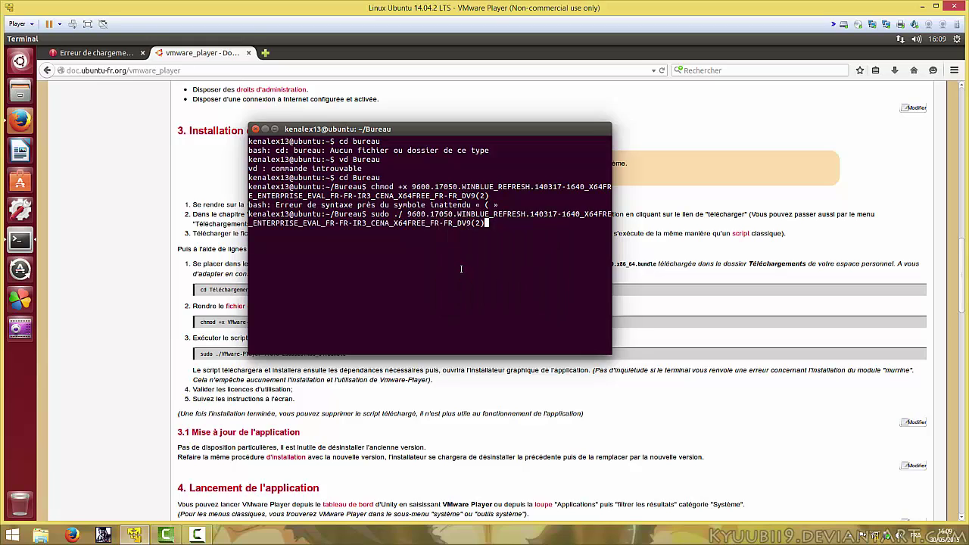
# - Compare the sudo command with the documentation once more, run it, and end the terminal session with exit
pyautogui.hotkey('alt', 'Tab')
pyautogui.hotkey('alt', 'Tab')
pyautogui.press('Return')
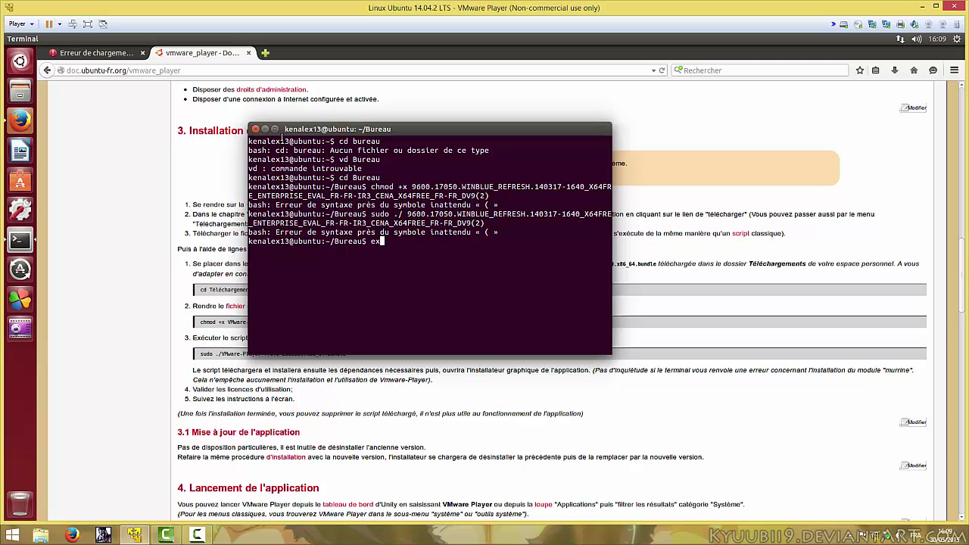
pyautogui.write('it')
pyautogui.press('Return')
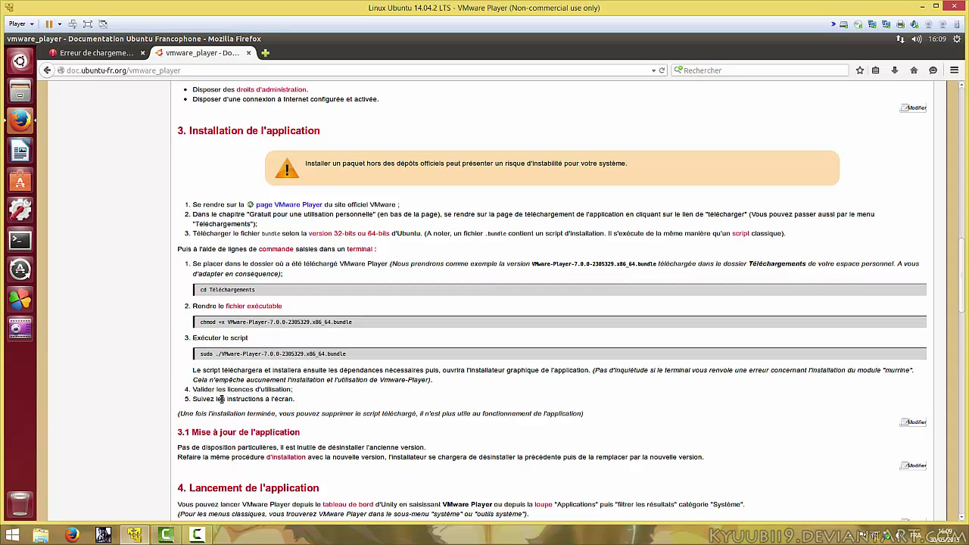
# - Read on to the virtual machine creation section of the documentation and pin VMware Player from the application search to the launcher
pyautogui.scroll(-2, 227, 371)
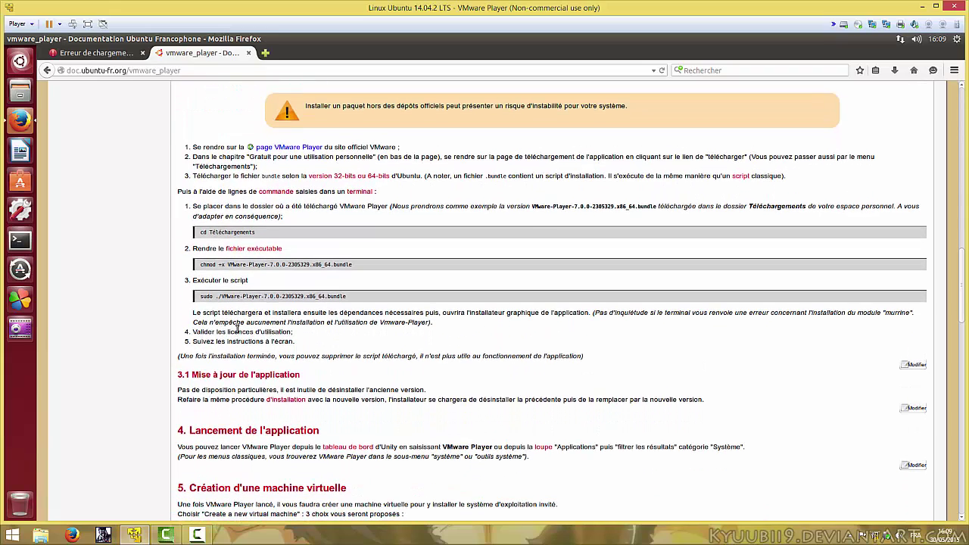
pyautogui.scroll(-3, 262, 372)
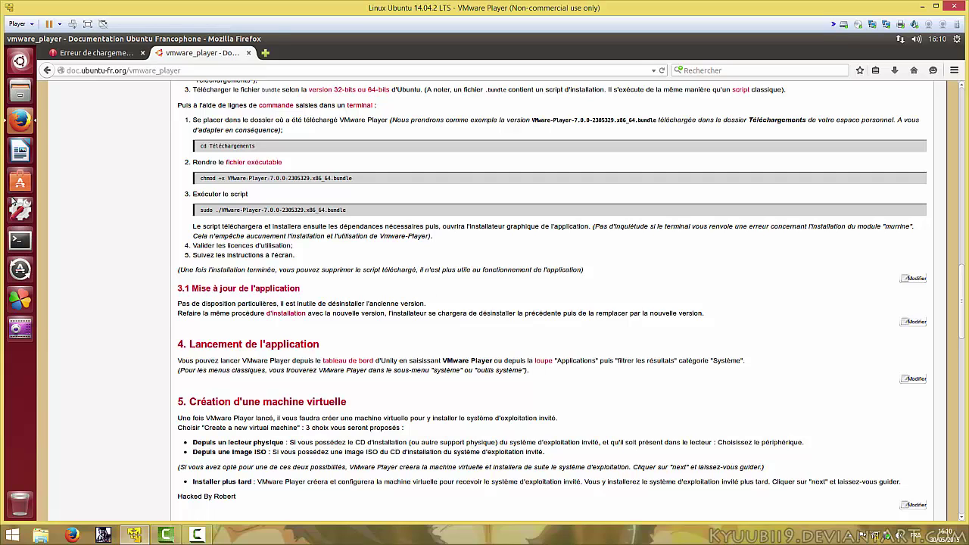
pyautogui.click(20, 60)
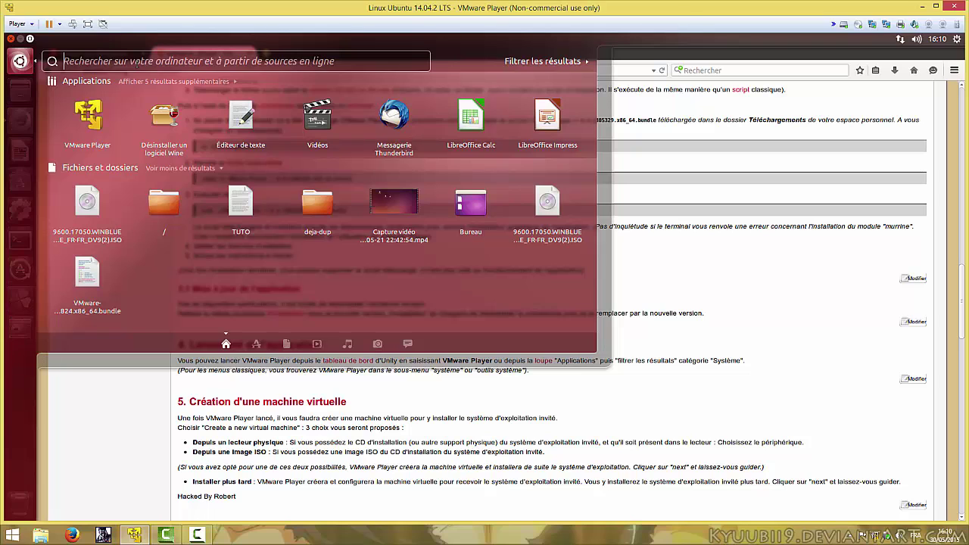
pyautogui.moveTo(68, 110); pyautogui.dragTo(19, 240)
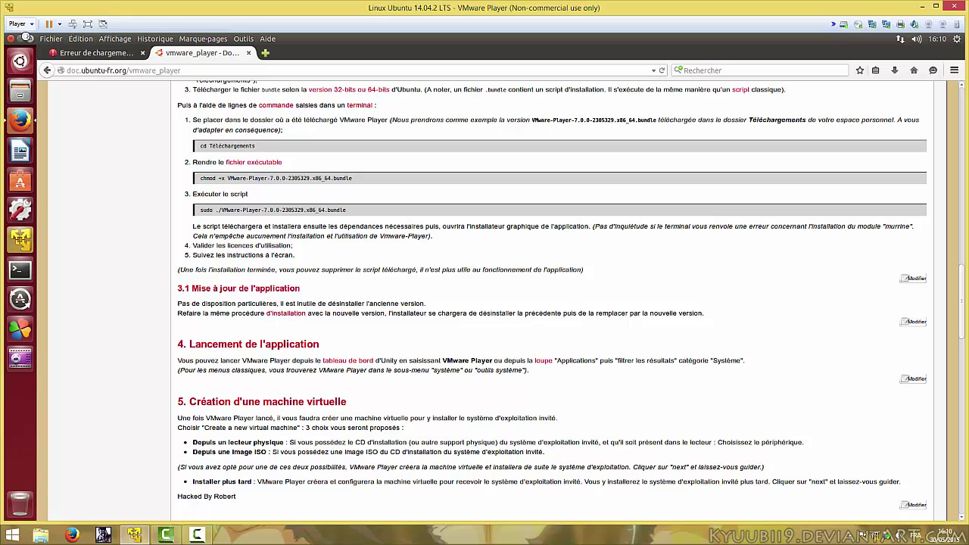
# - Minimize the browser, open VMware Player and move its window towards the middle of the desktop
pyautogui.click(23, 38)
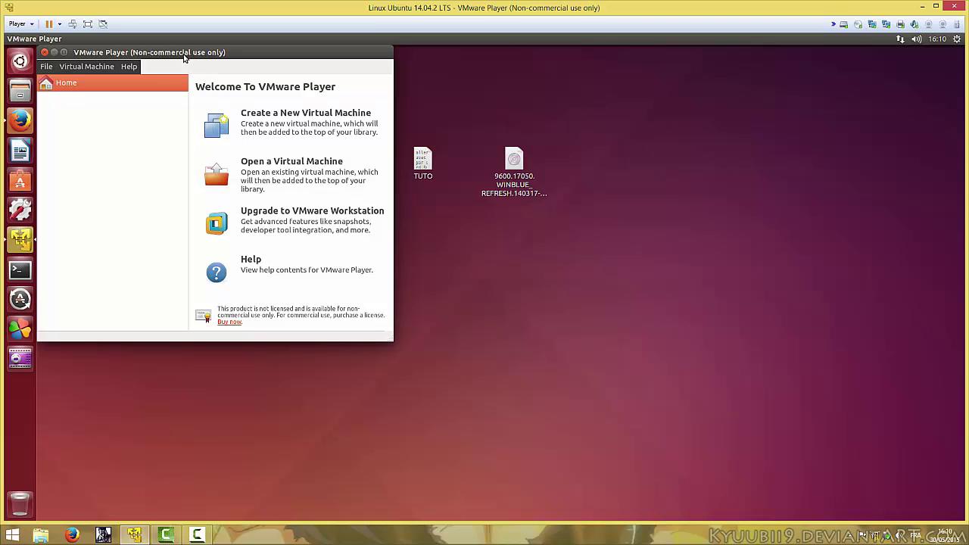
pyautogui.moveTo(185, 56); pyautogui.dragTo(401, 127)
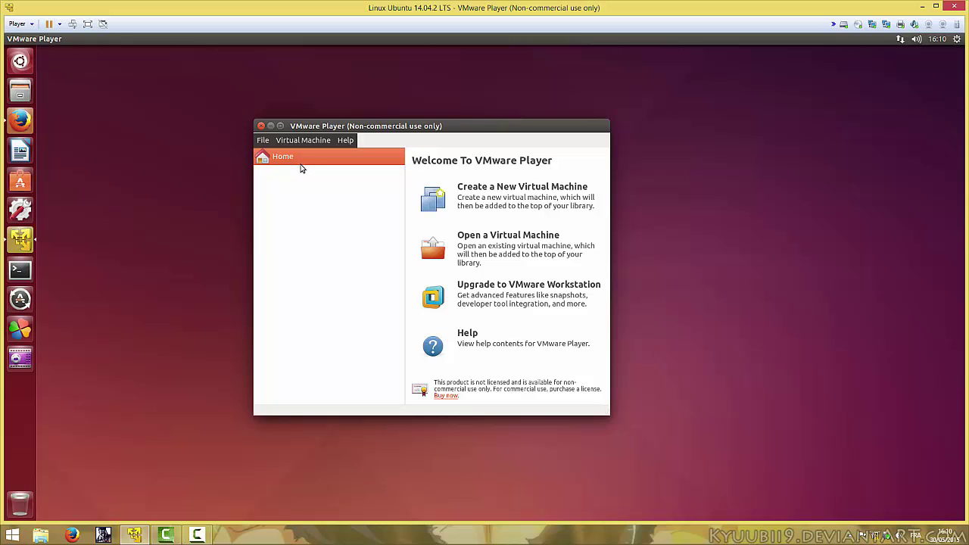
pyautogui.moveTo(371, 127); pyautogui.dragTo(430, 105)
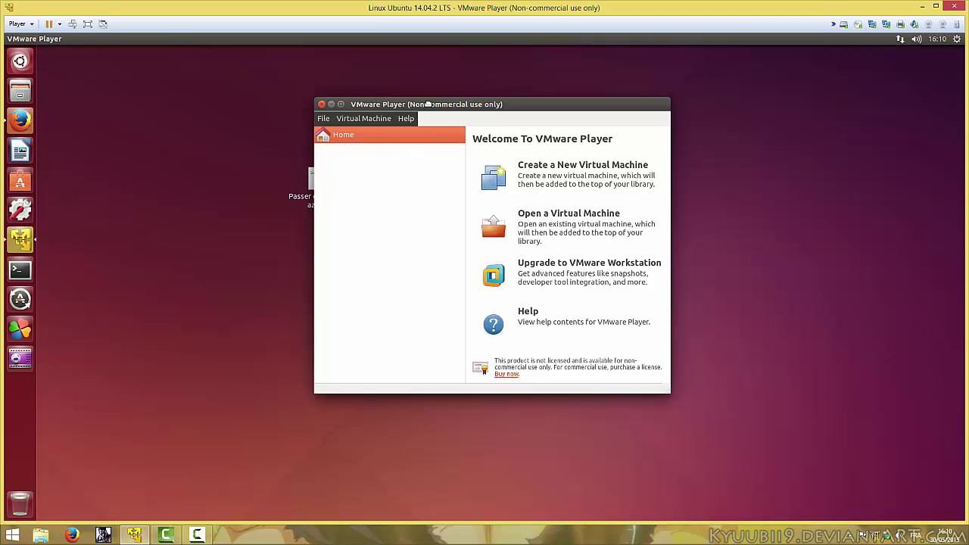
pyautogui.moveTo(430, 106)
pyautogui.mouseDown()
pyautogui.moveTo(465, 106)
pyautogui.moveTo(414, 108)
pyautogui.mouseUp()
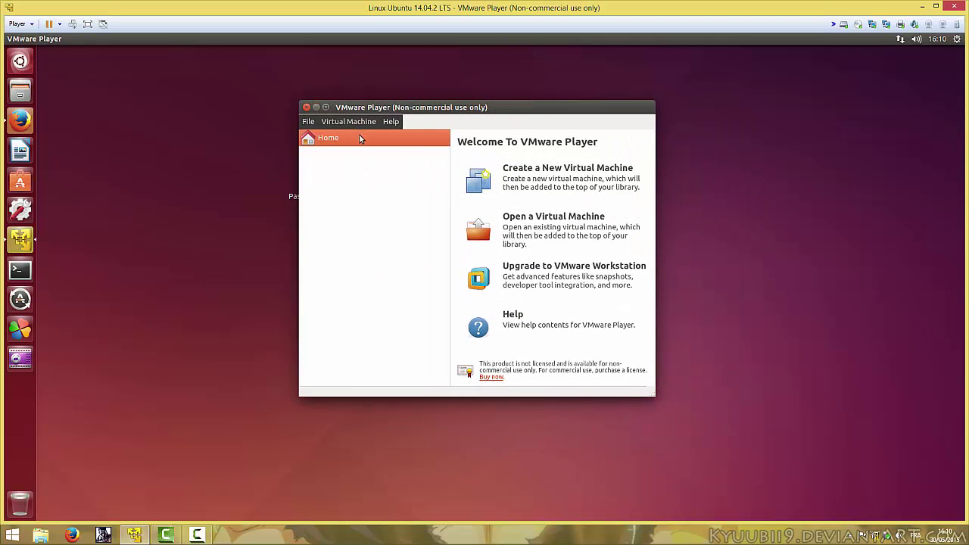
# - Start creating a new virtual machine, try the physical drive source and select Use ISO image instead
pyautogui.click(519, 179)
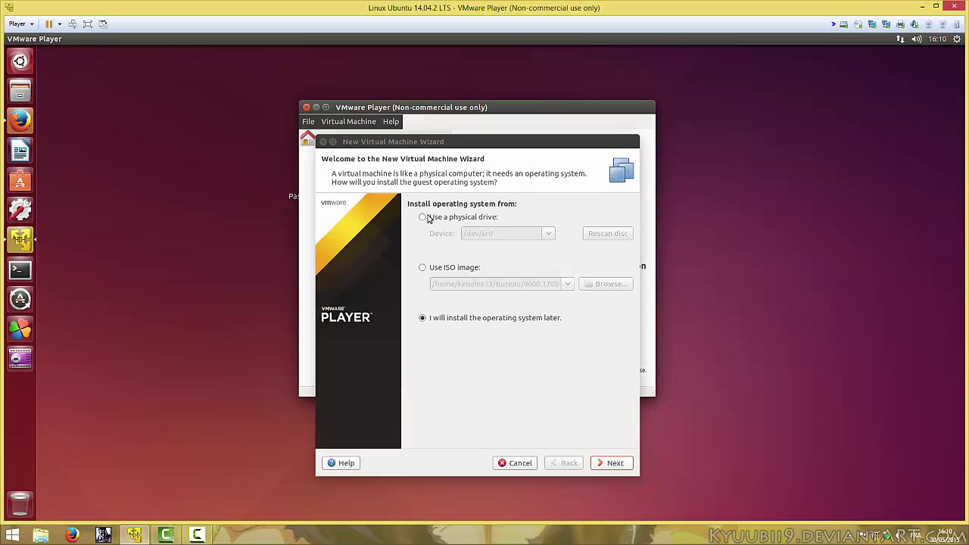
pyautogui.click(447, 218)
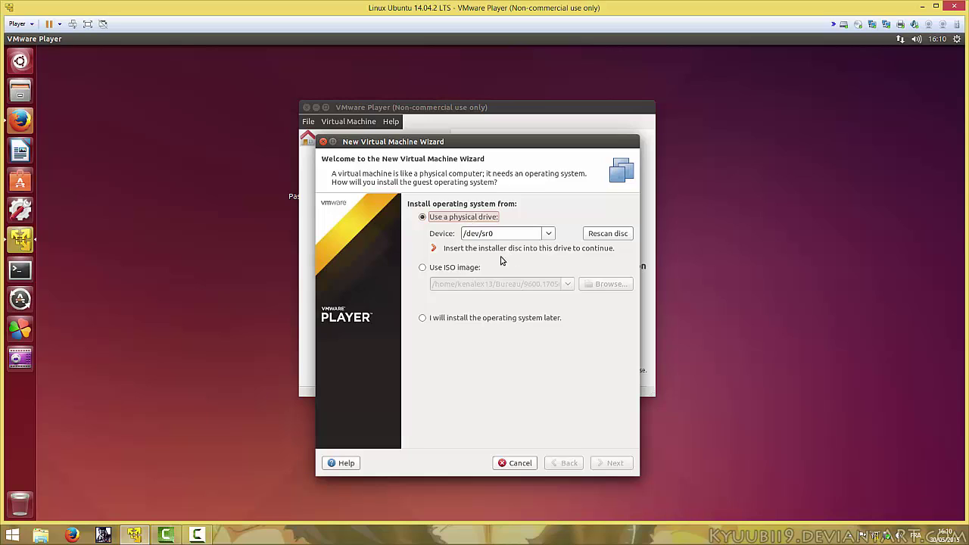
pyautogui.click(453, 267)
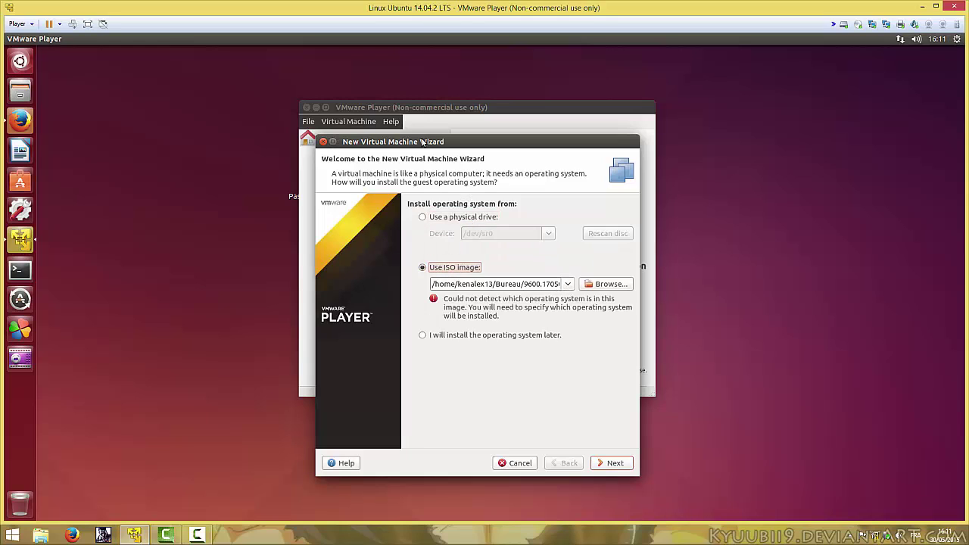
# - Minimize VMware Player and try to search the web for windows 8.1 in a new browser tab
pyautogui.click(317, 108)
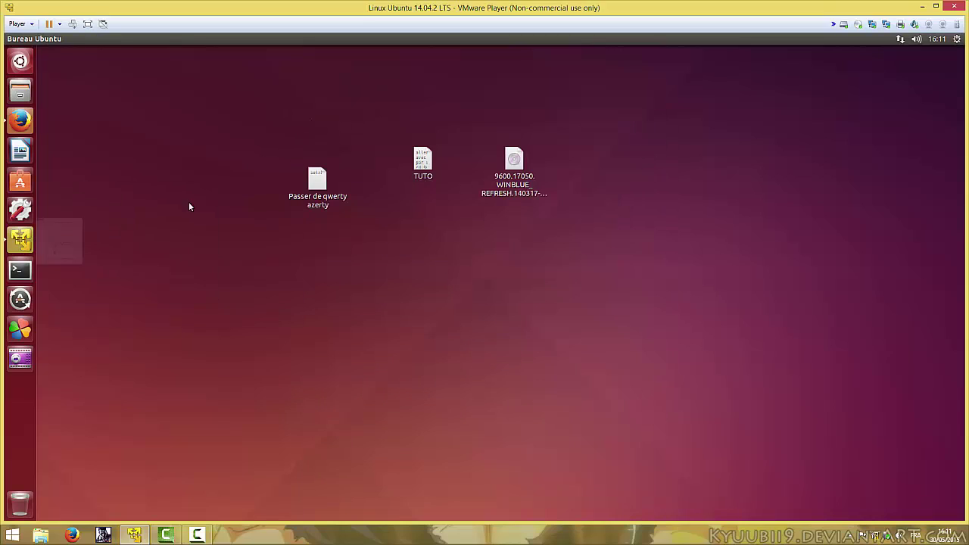
pyautogui.click(23, 127)
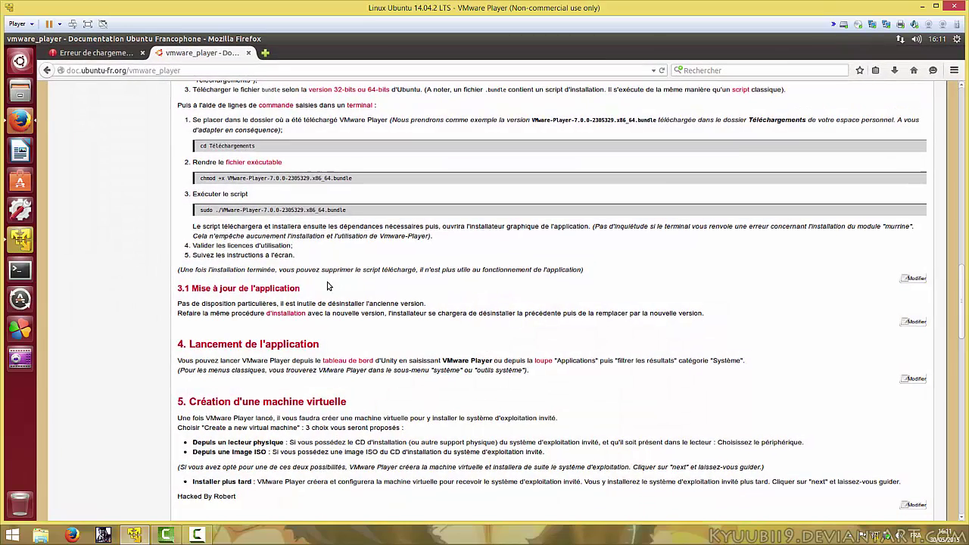
pyautogui.click(265, 54)
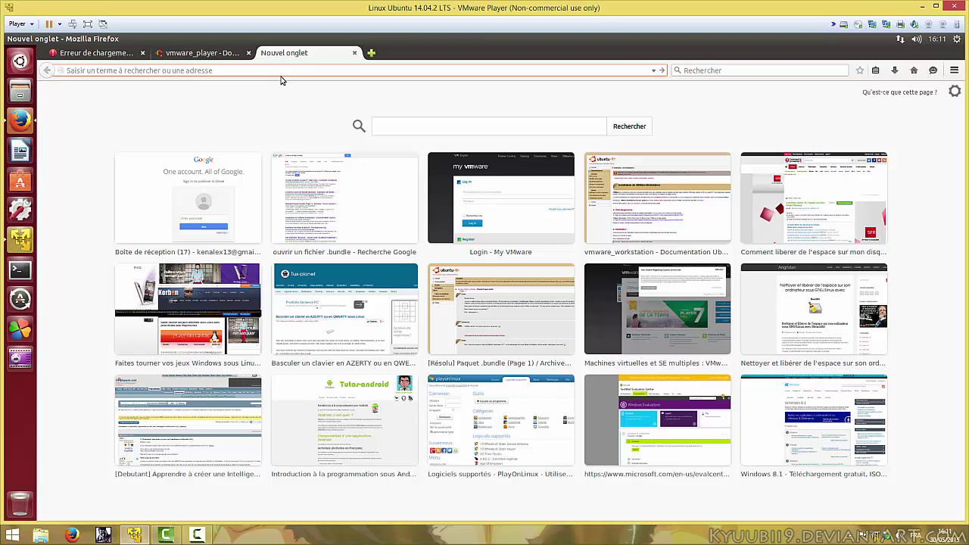
pyautogui.write('windows')
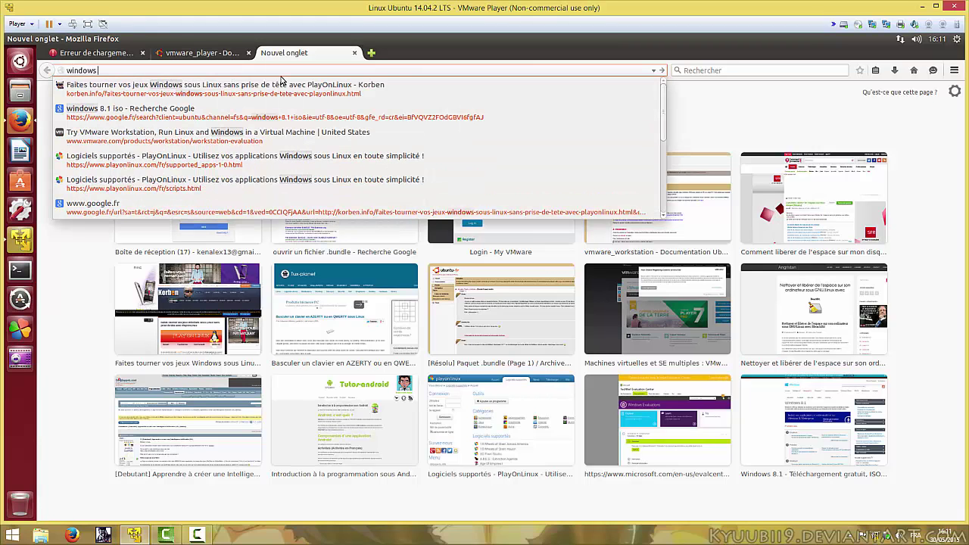
pyautogui.write(' 8.1')
pyautogui.press('Return')
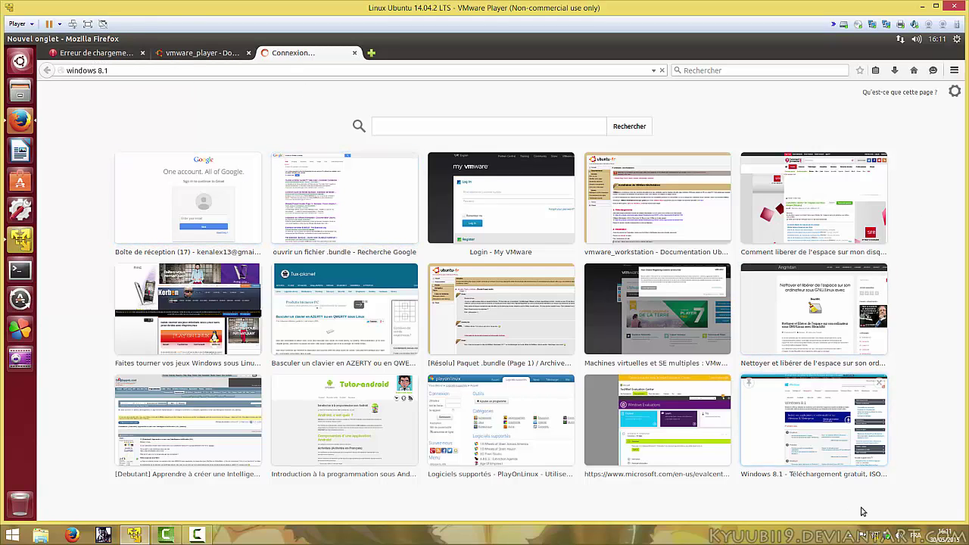
# - Minimize the Ubuntu virtual machine and check the network connection on the Windows host
pyautogui.click(875, 538)
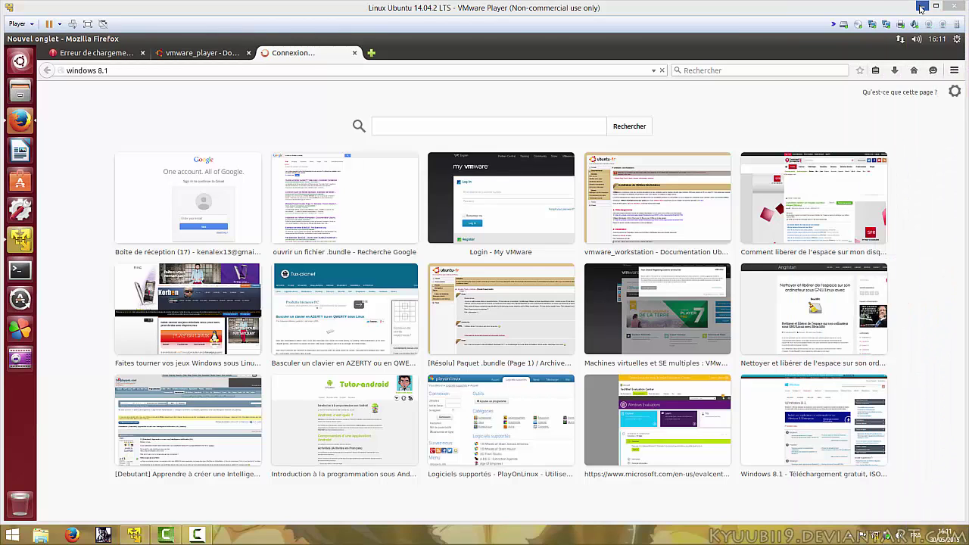
pyautogui.click(966, 535)
pyautogui.click(887, 536)
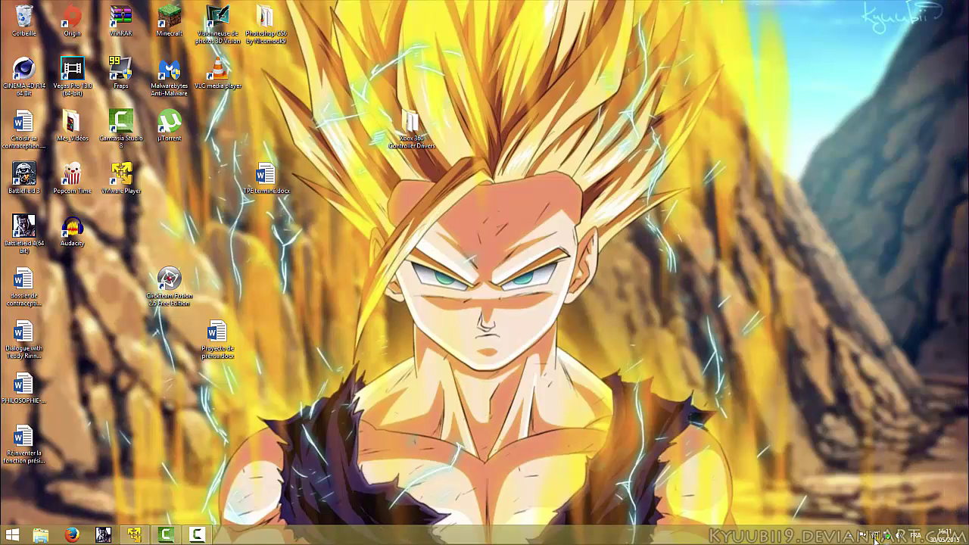
pyautogui.click(876, 536)
pyautogui.click(690, 346)
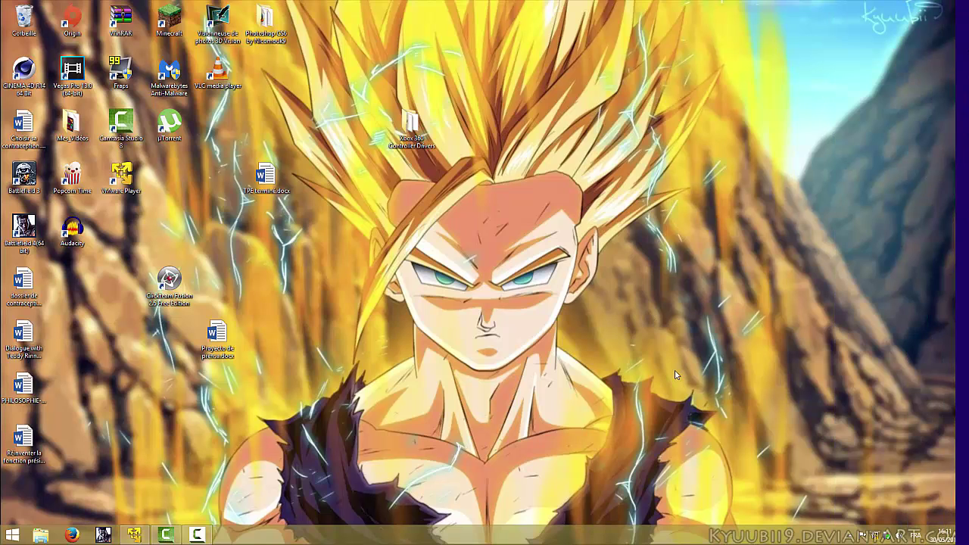
# - Return to the Ubuntu virtual machine, close the search tab, minimize the browser and bring back the New Virtual Machine Wizard
pyautogui.click(134, 536)
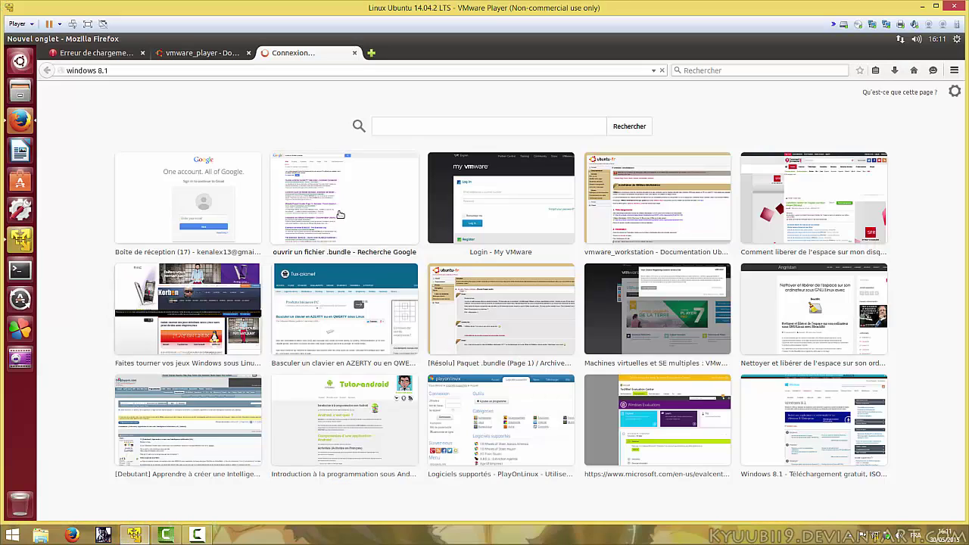
pyautogui.click(204, 54)
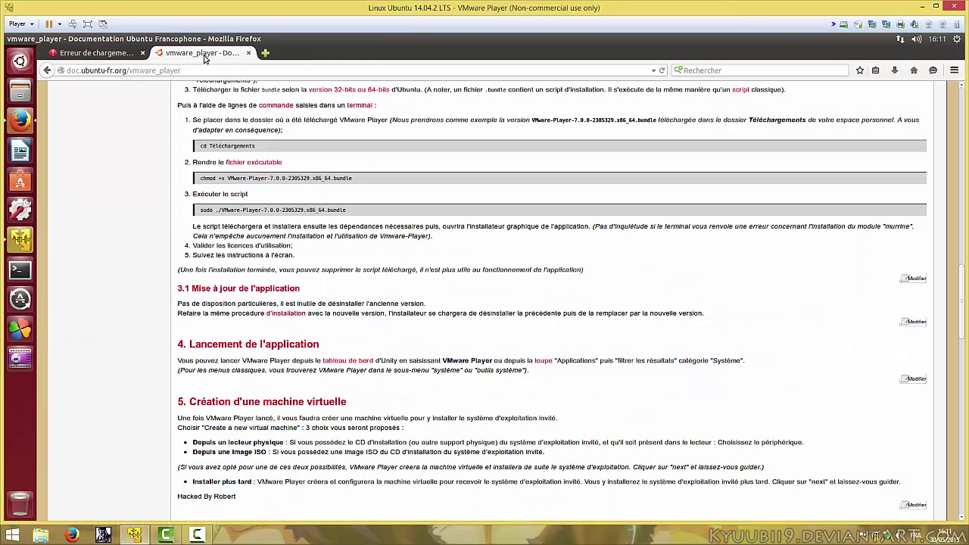
pyautogui.moveTo(30, 39)
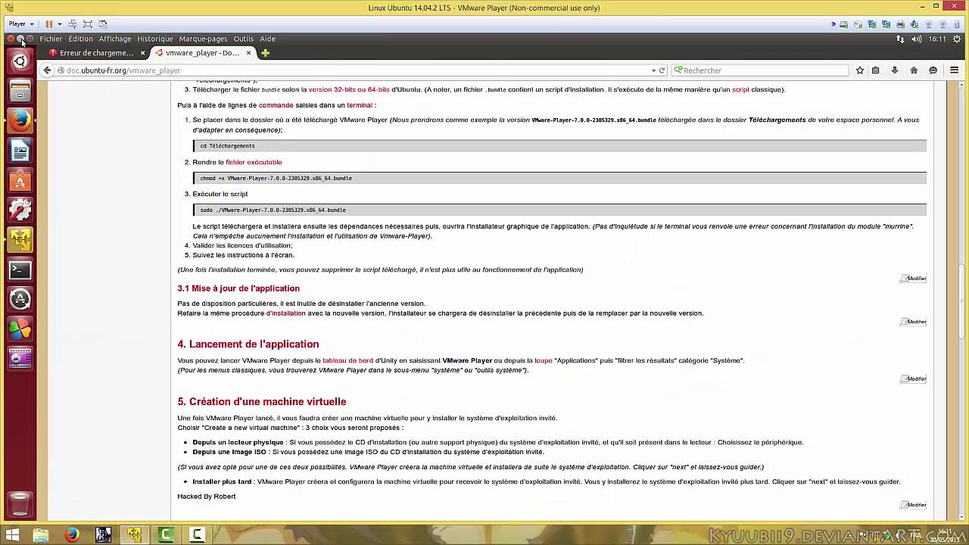
pyautogui.click(19, 38)
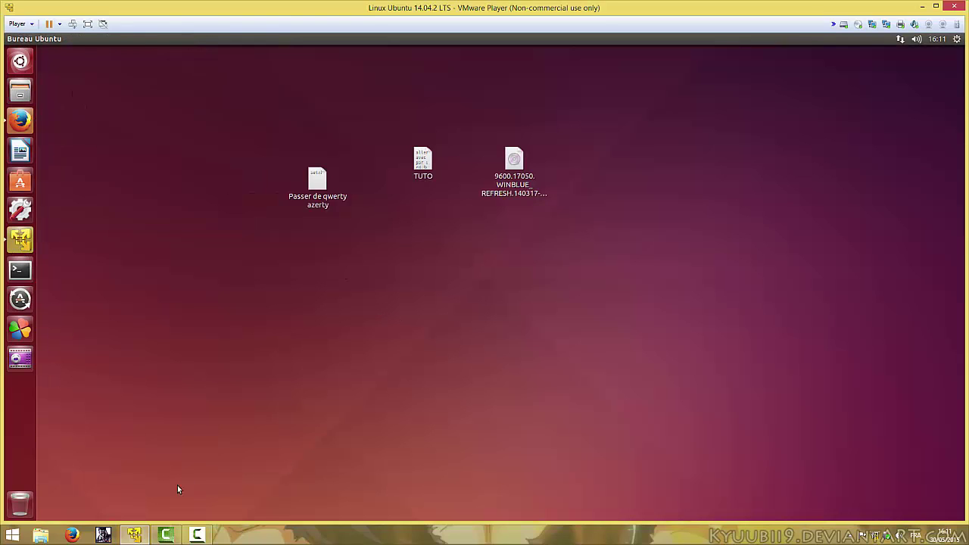
pyautogui.click(19, 240)
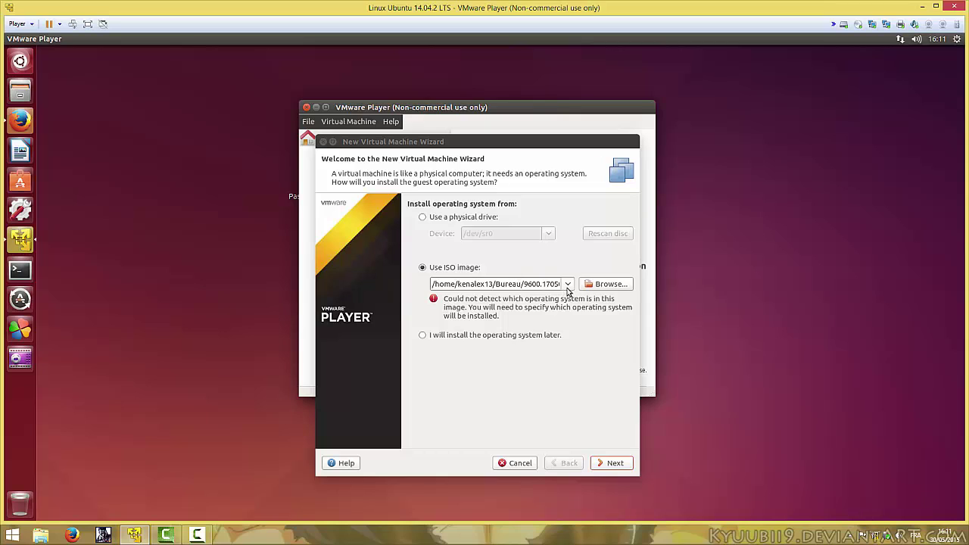
# - Choose the WINBLUE ISO in the Bureau folder as the installer image, keep Use ISO image selected and continue to the guest operating system page
pyautogui.click(600, 288)
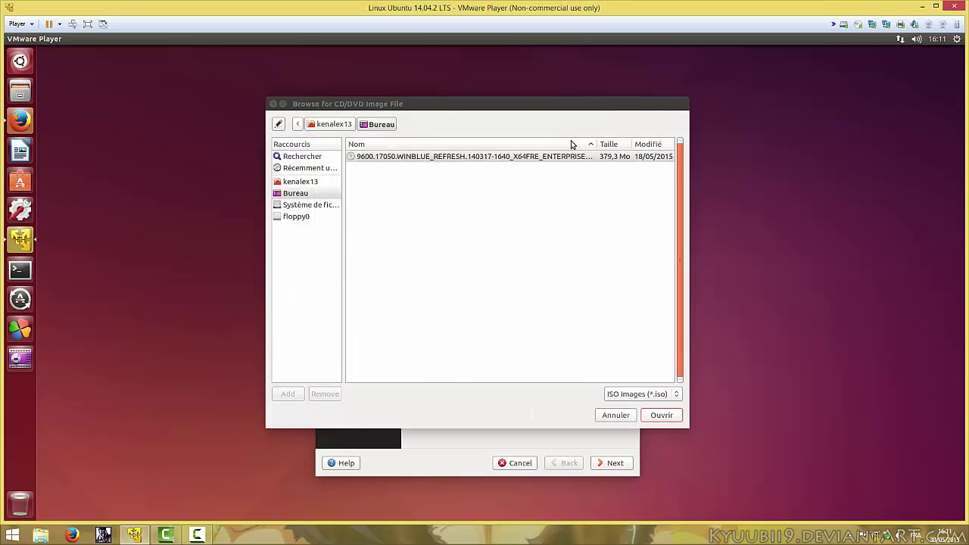
pyautogui.click(457, 156)
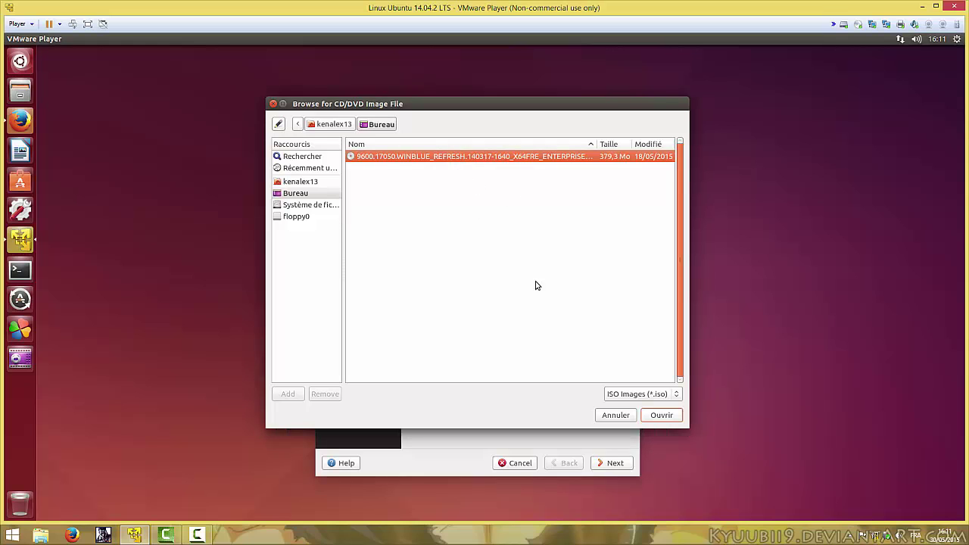
pyautogui.click(653, 415)
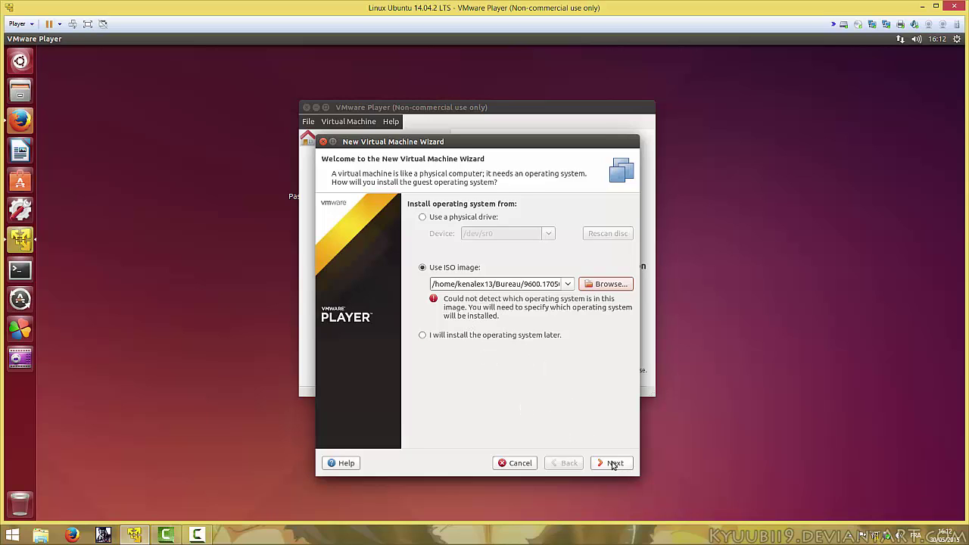
pyautogui.click(508, 338)
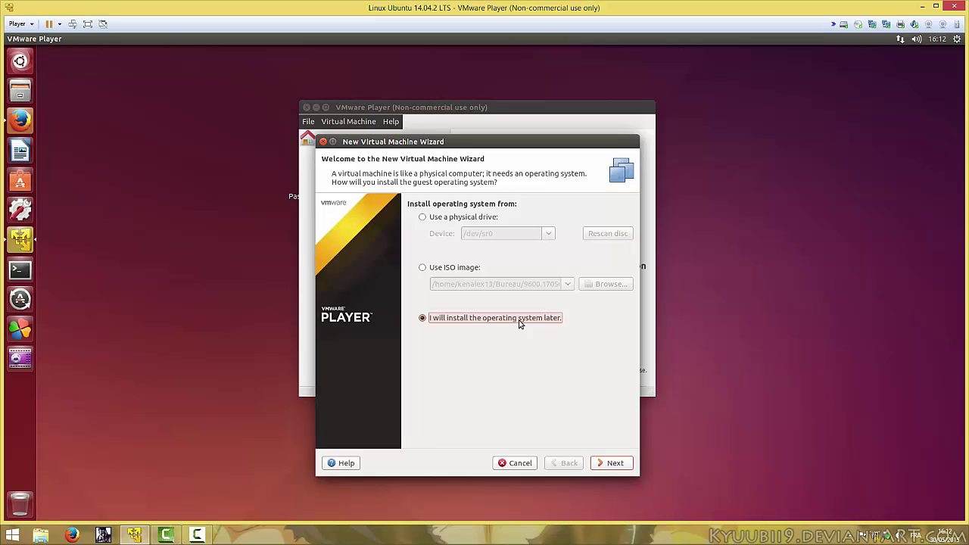
pyautogui.click(423, 268)
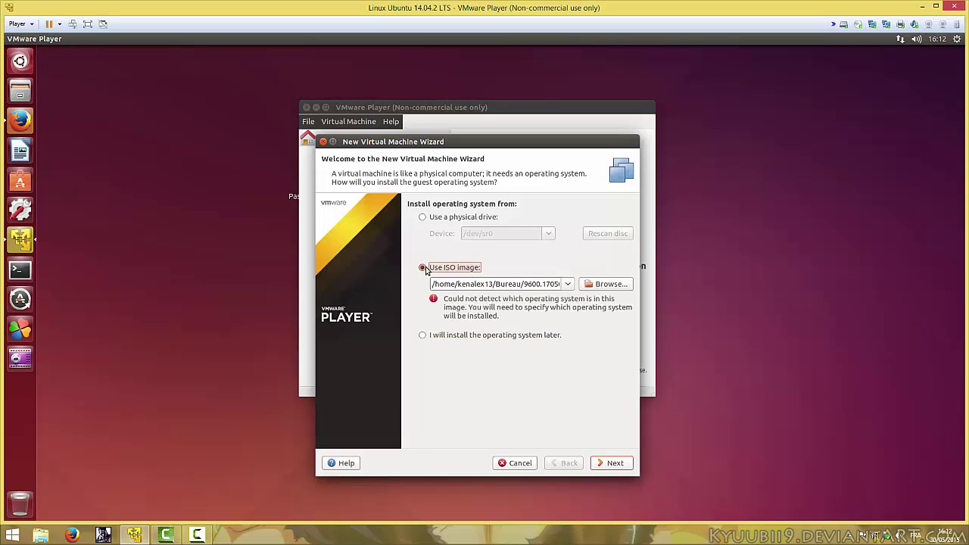
pyautogui.click(615, 464)
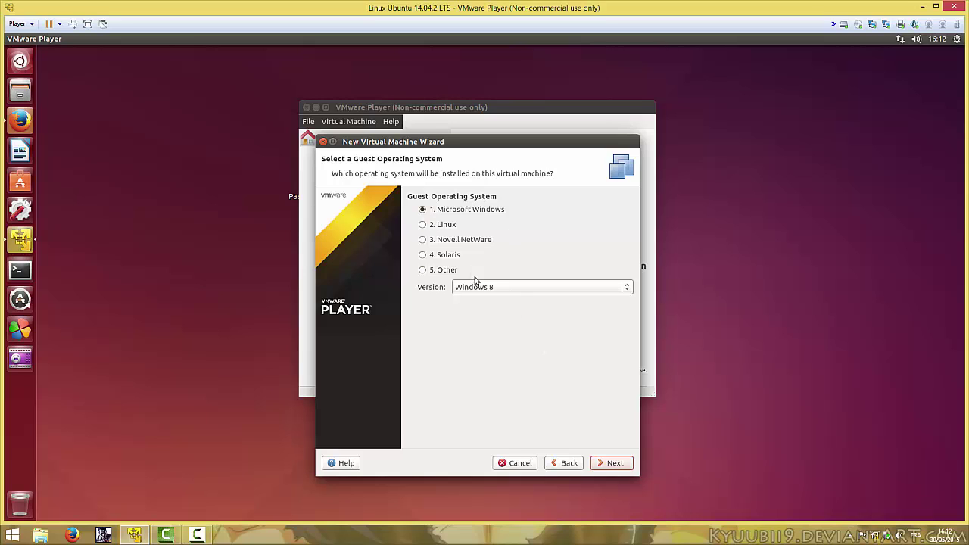
# - Keep Microsoft Windows with version Windows 8 as the guest operating system and continue to the naming page
pyautogui.click(505, 288)
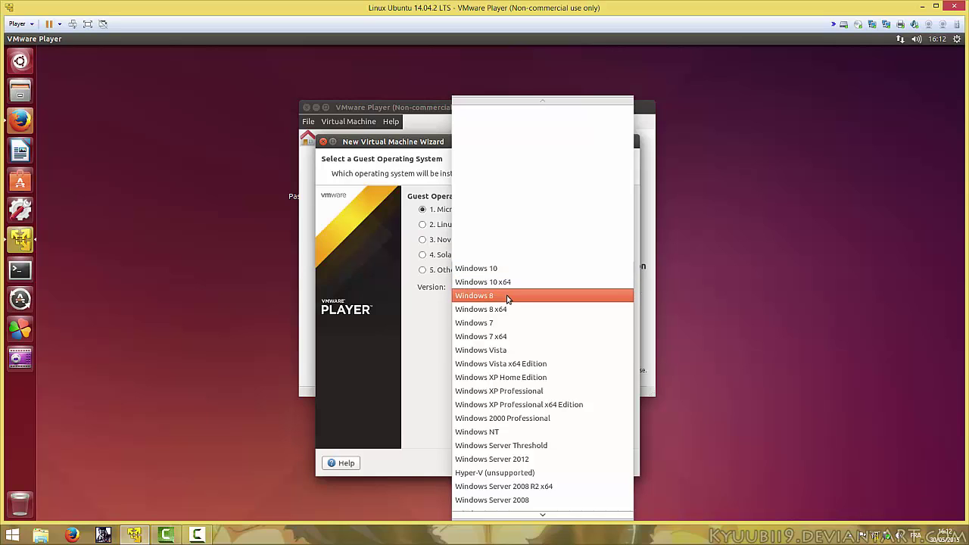
pyautogui.click(507, 299)
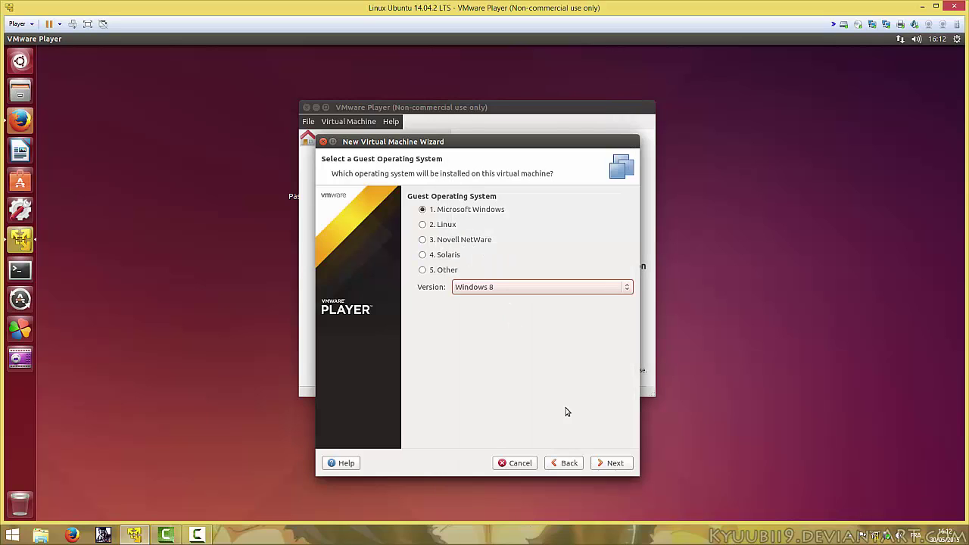
pyautogui.click(611, 465)
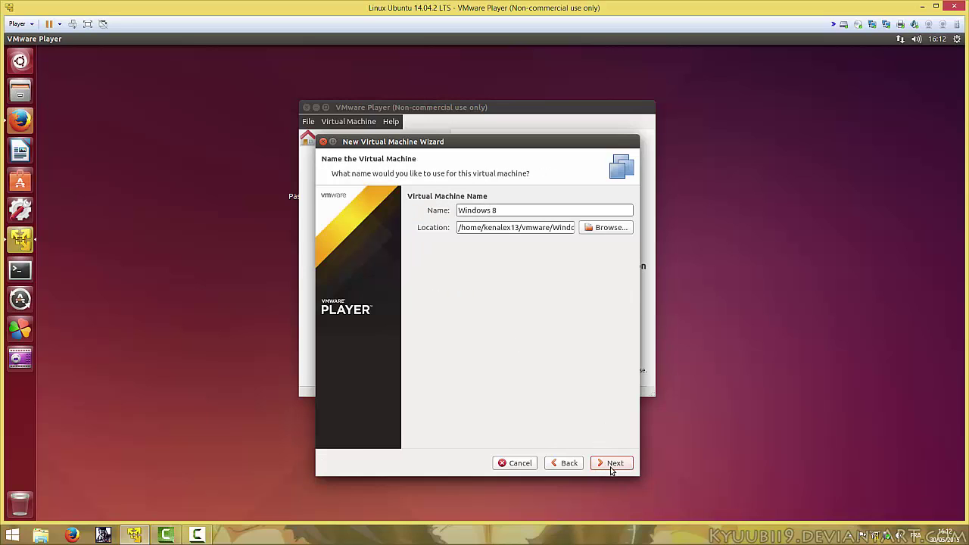
# - Keep Windows 8 as the virtual machine's name and store its 60 GB virtual disk as a single file, continuing to the summary
pyautogui.click(520, 209)
pyautogui.moveTo(521, 210); pyautogui.dragTo(437, 214)
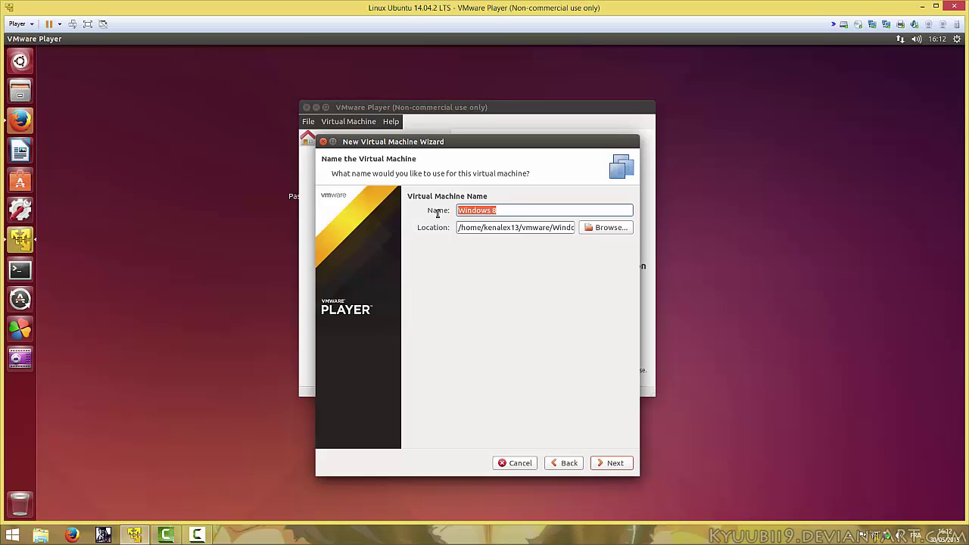
pyautogui.click(521, 209)
pyautogui.click(617, 469)
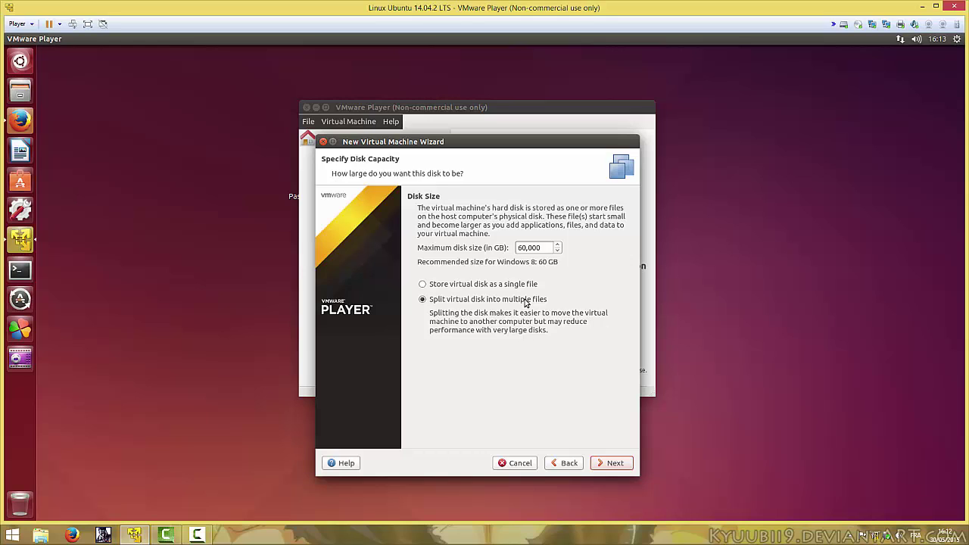
pyautogui.click(458, 283)
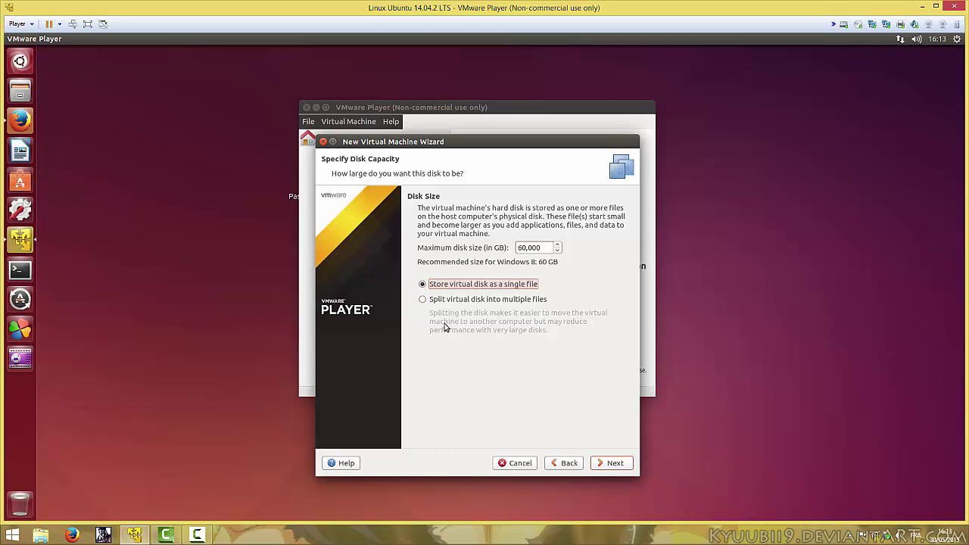
pyautogui.click(598, 466)
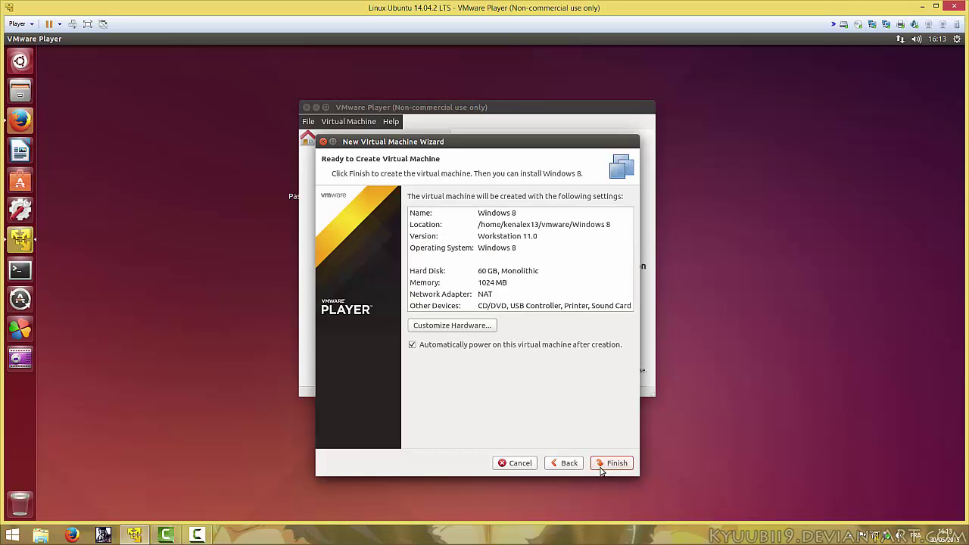
# - Try the maximum recommended memory in the hardware settings, restore the recommended 1024 MB and review the processor settings
pyautogui.click(452, 327)
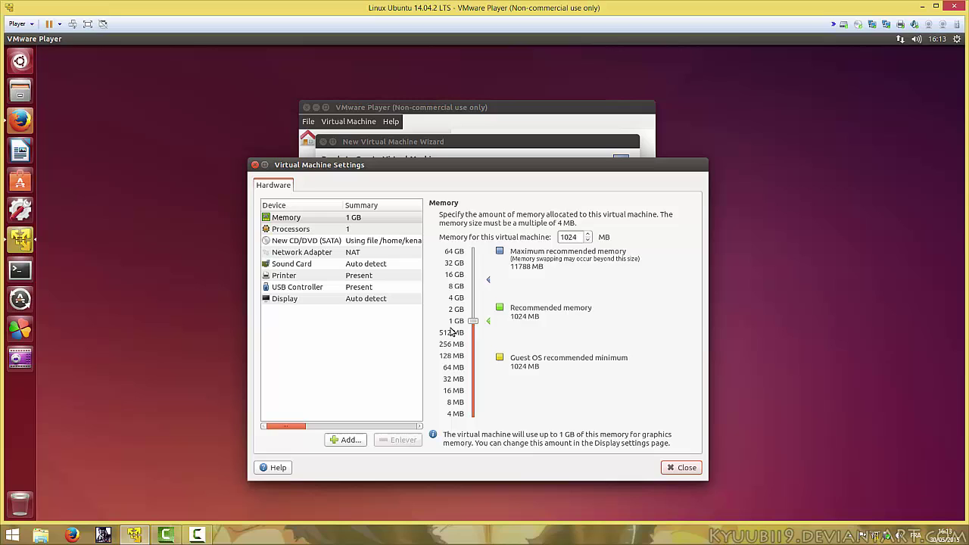
pyautogui.click(499, 253)
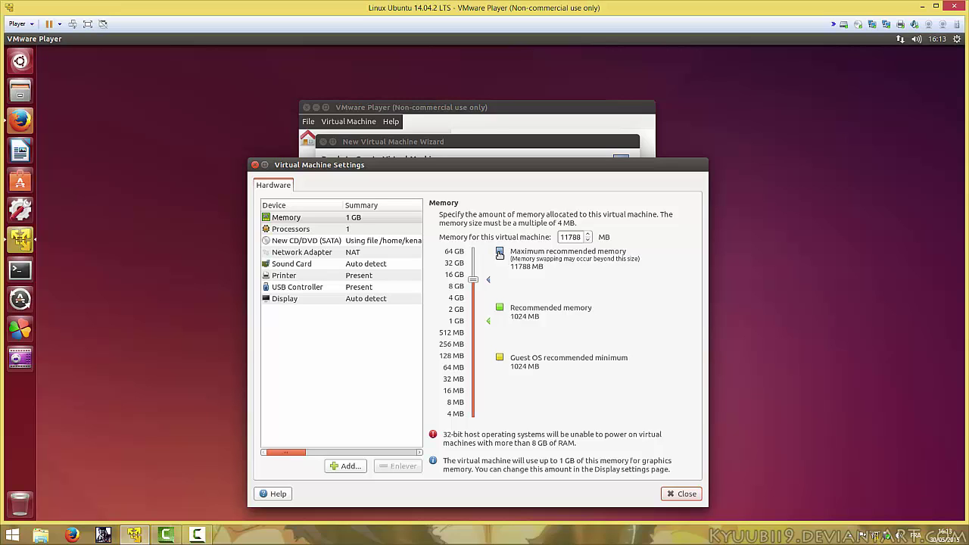
pyautogui.click(500, 309)
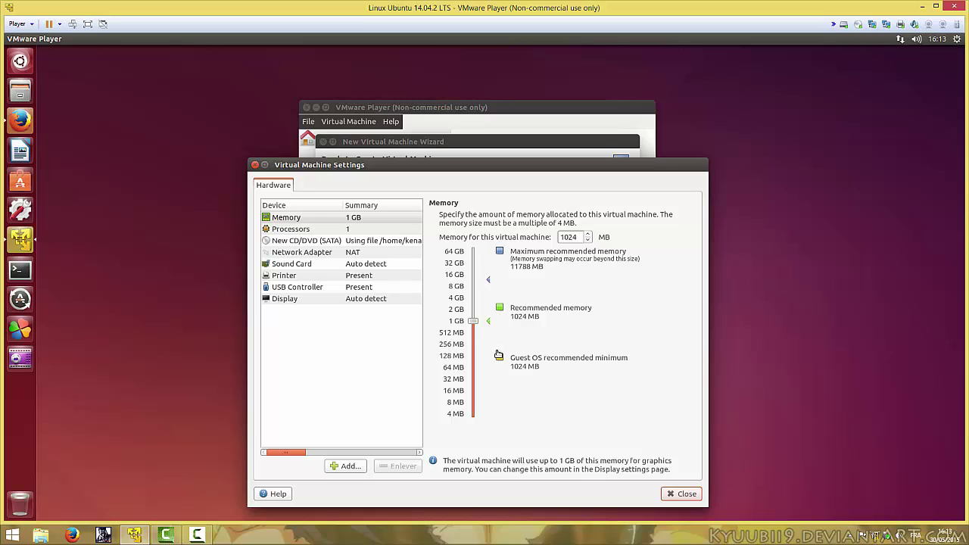
pyautogui.click(319, 231)
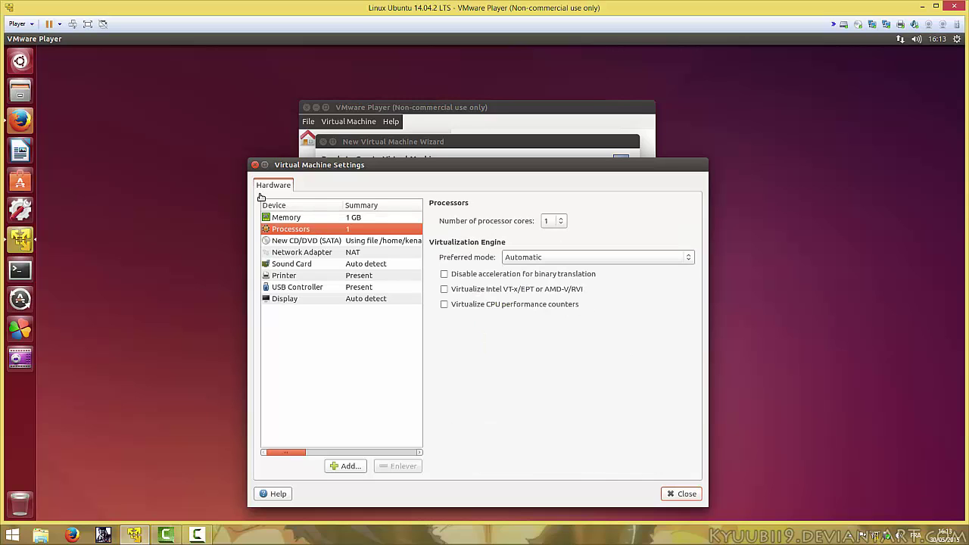
pyautogui.click(369, 220)
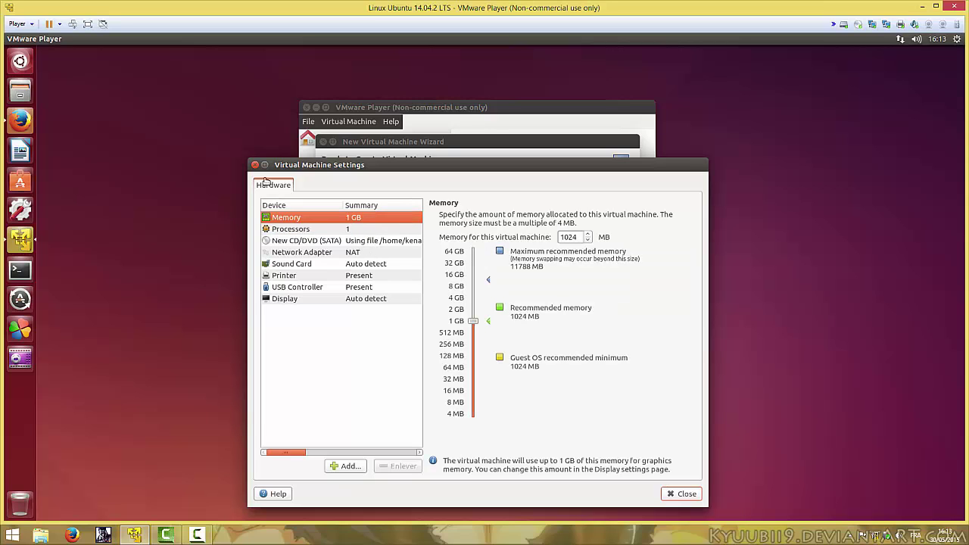
pyautogui.click(681, 494)
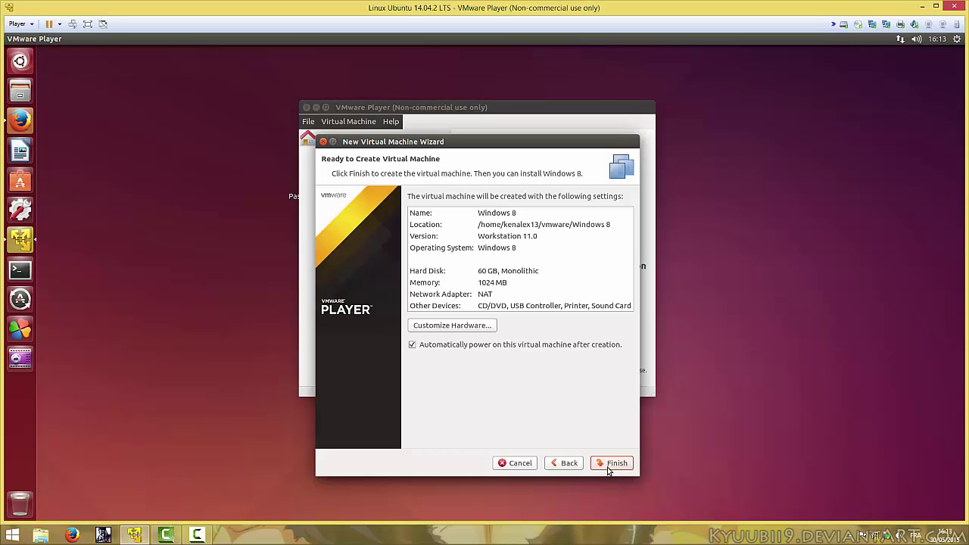
# - Create the Windows 8 virtual machine, close the wizard so it powers on, and dismiss the hardware graphics acceleration notice
pyautogui.click(612, 463)
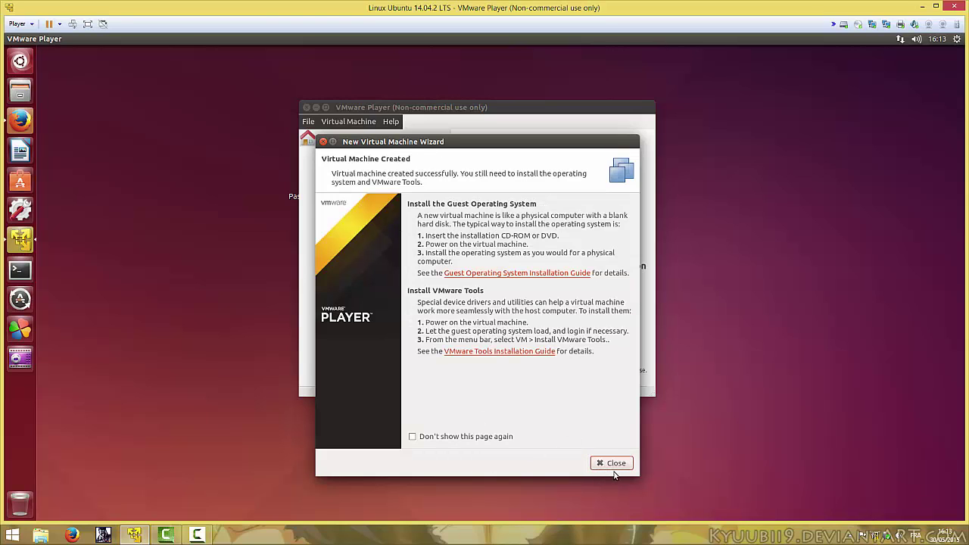
pyautogui.click(614, 464)
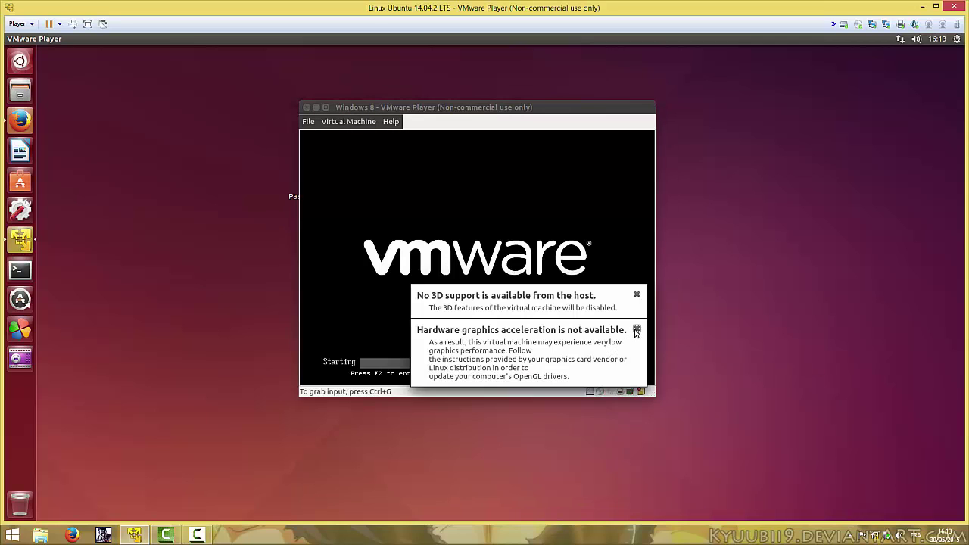
pyautogui.click(636, 330)
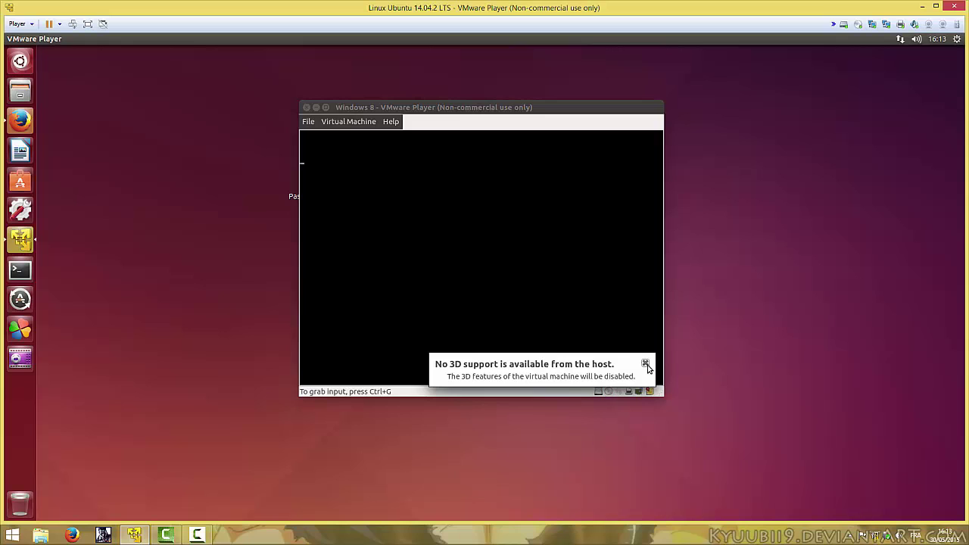
pyautogui.click(658, 315)
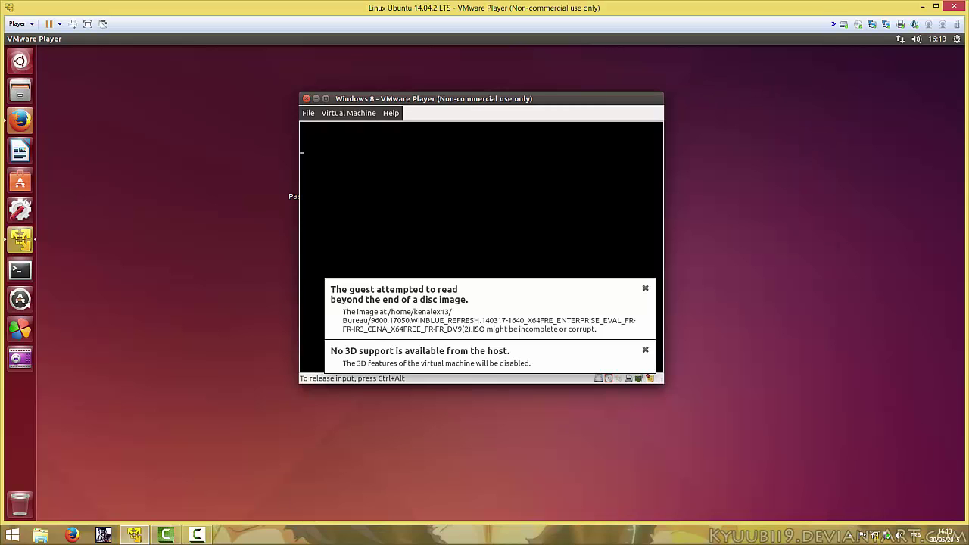